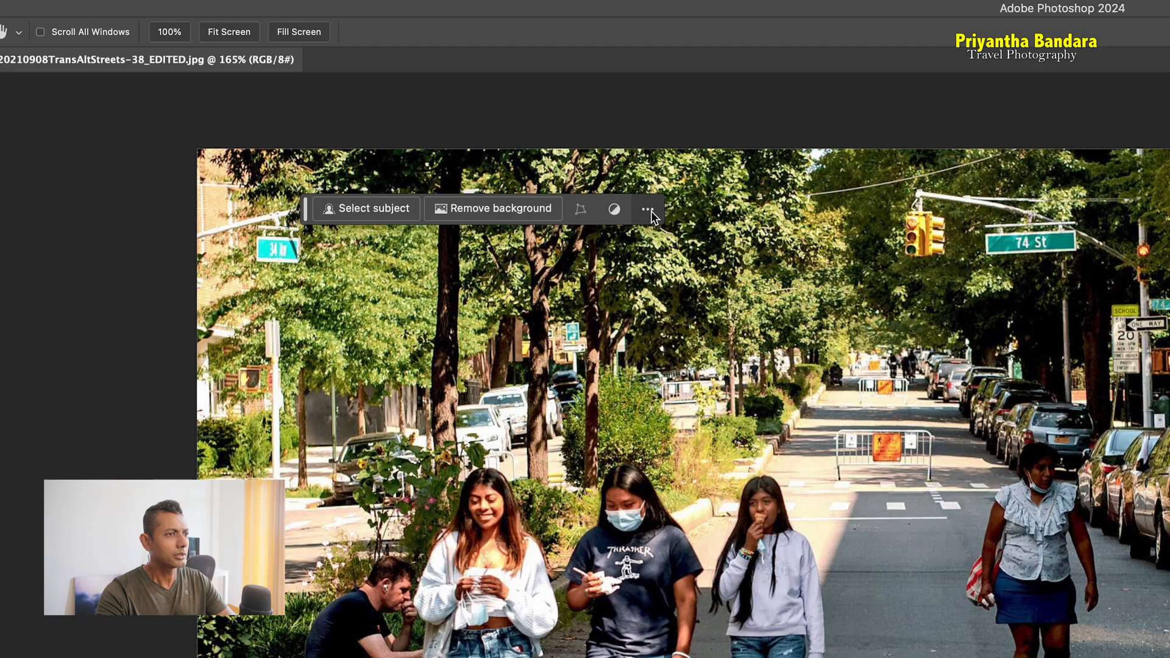
- Pin the Contextual Task Bar's position and place it just above the photo's upper-left corner
left_click(371, 107)
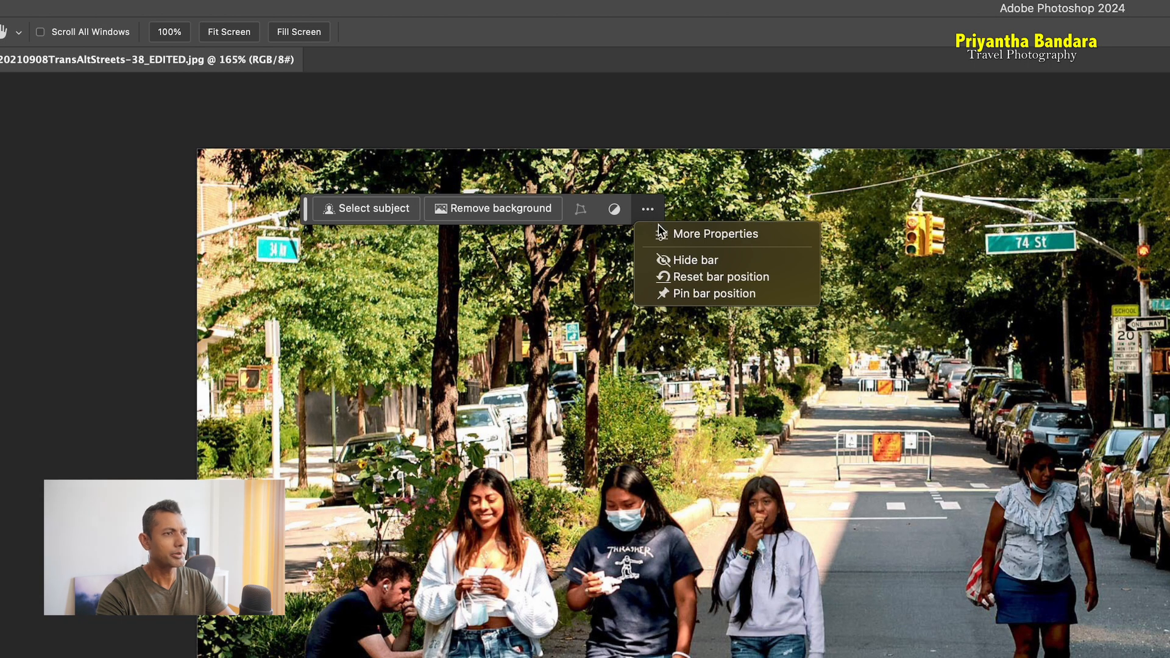
left_click(676, 293)
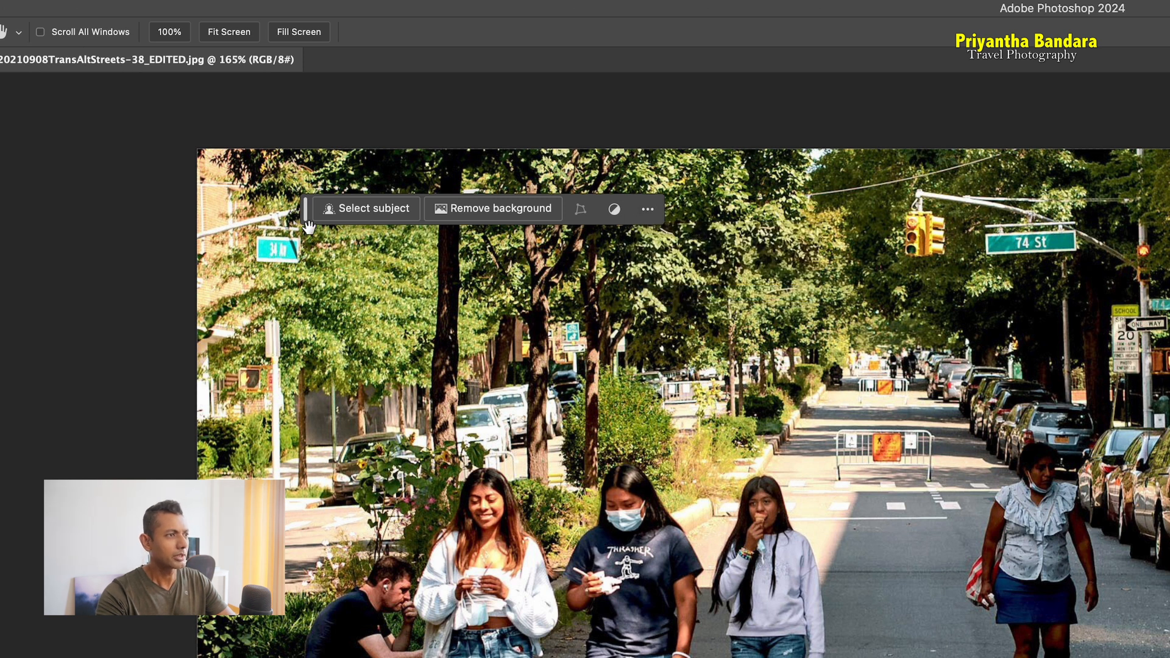
left_click_drag(308, 225, 195, 123)
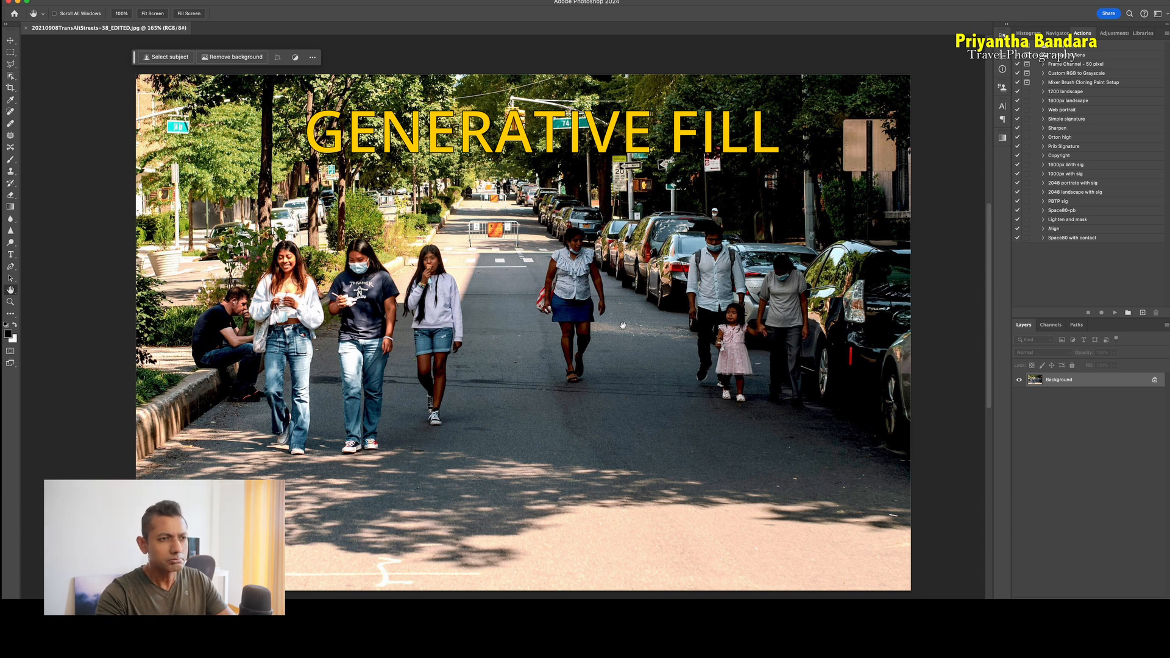
- Lasso the woman and the family walking beside the parked cars, run Generative Fill without a prompt, and choose the third variation
key("l")
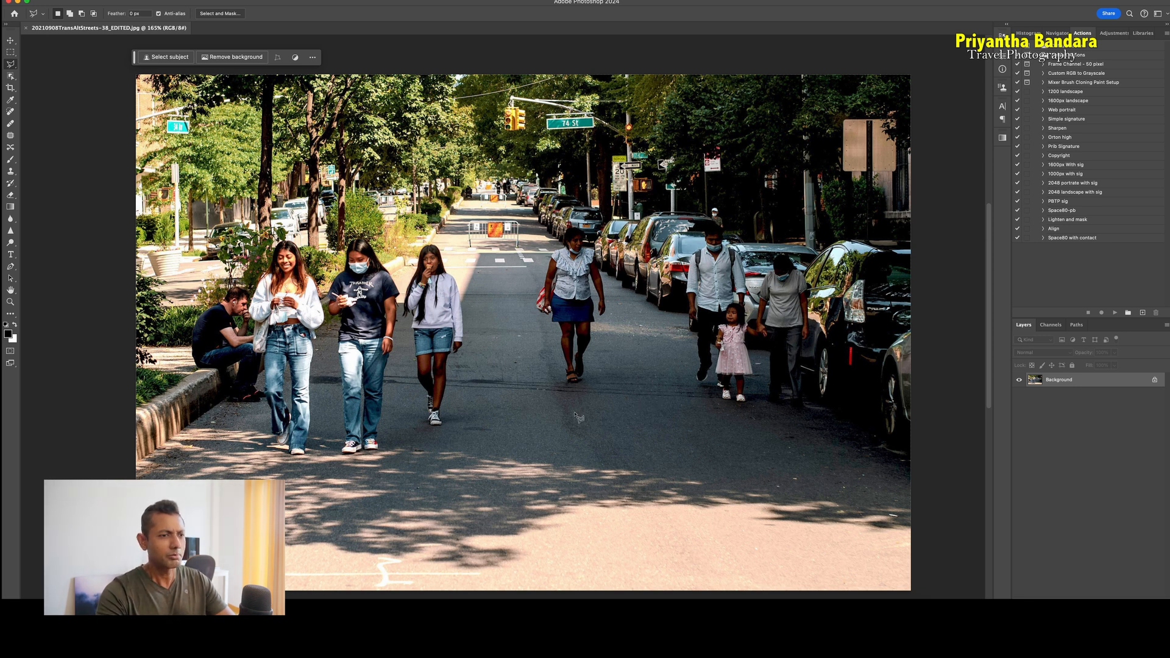
mouse_move(567, 413)
left_mouse_down()
mouse_move(526, 353)
mouse_move(515, 281)
mouse_move(573, 230)
mouse_move(701, 250)
mouse_move(697, 233)
mouse_move(750, 229)
mouse_move(804, 250)
mouse_move(830, 323)
mouse_move(821, 399)
mouse_move(798, 429)
mouse_move(689, 402)
mouse_move(568, 416)
left_mouse_up()
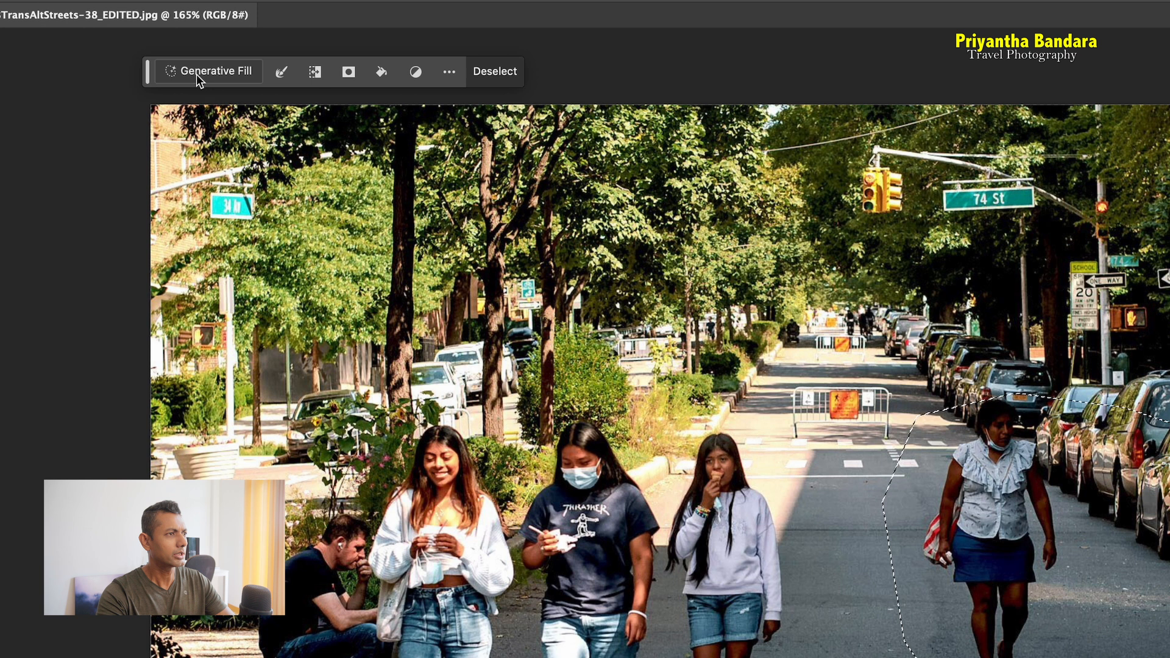
left_click(196, 74)
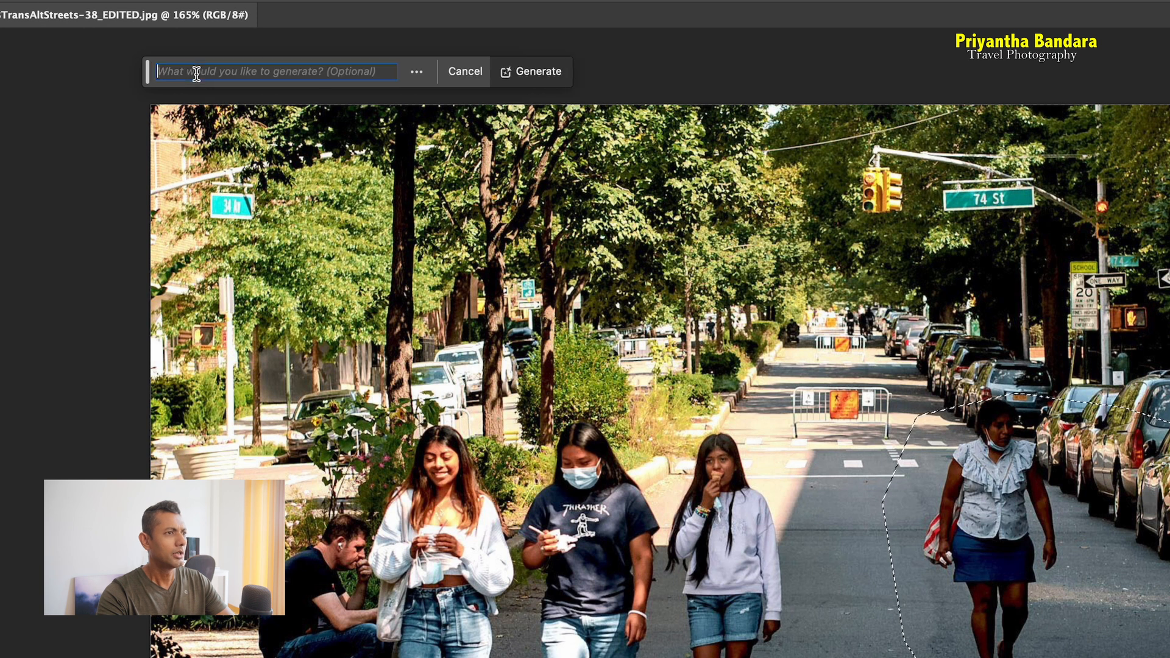
left_click(530, 71)
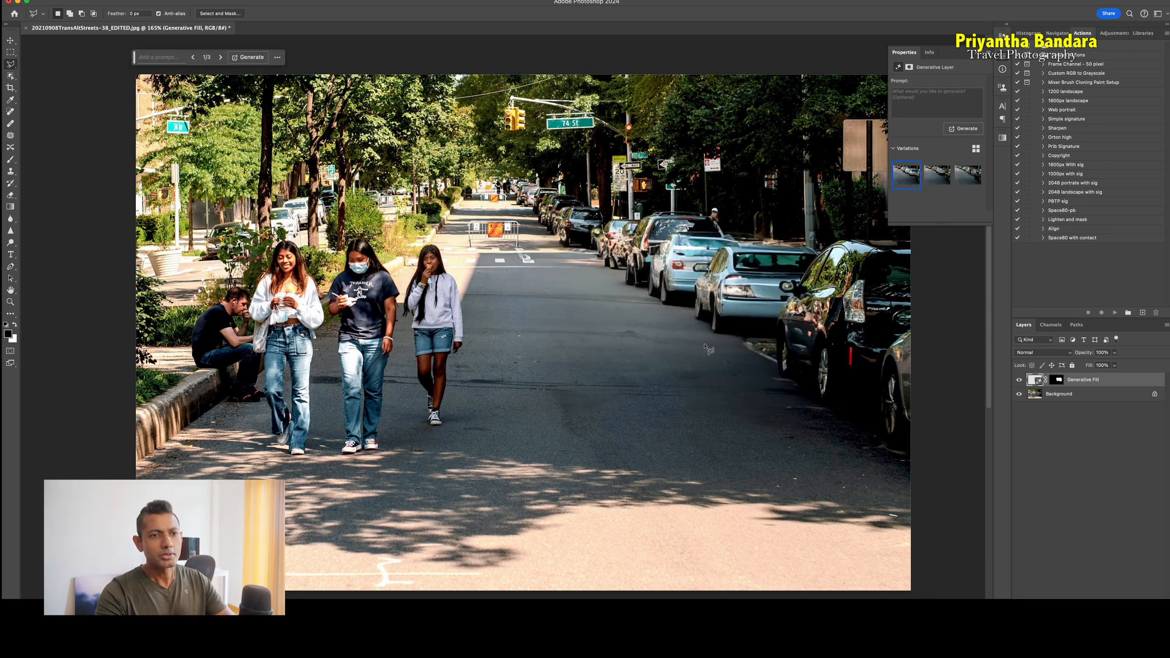
left_click(221, 58)
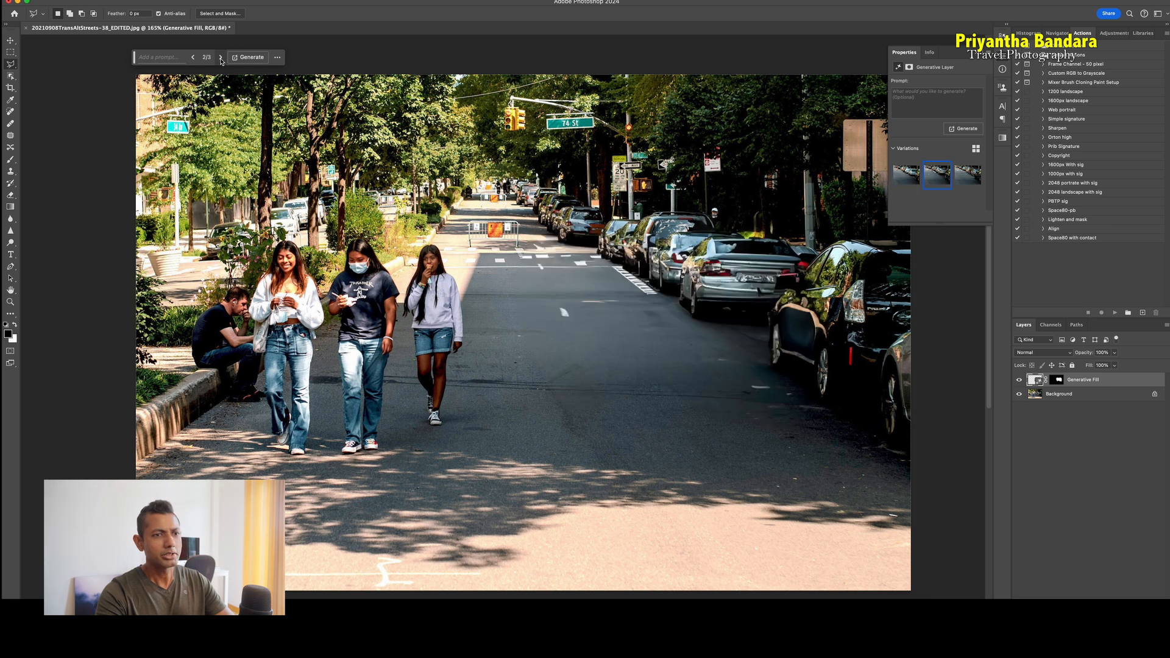
left_click(221, 58)
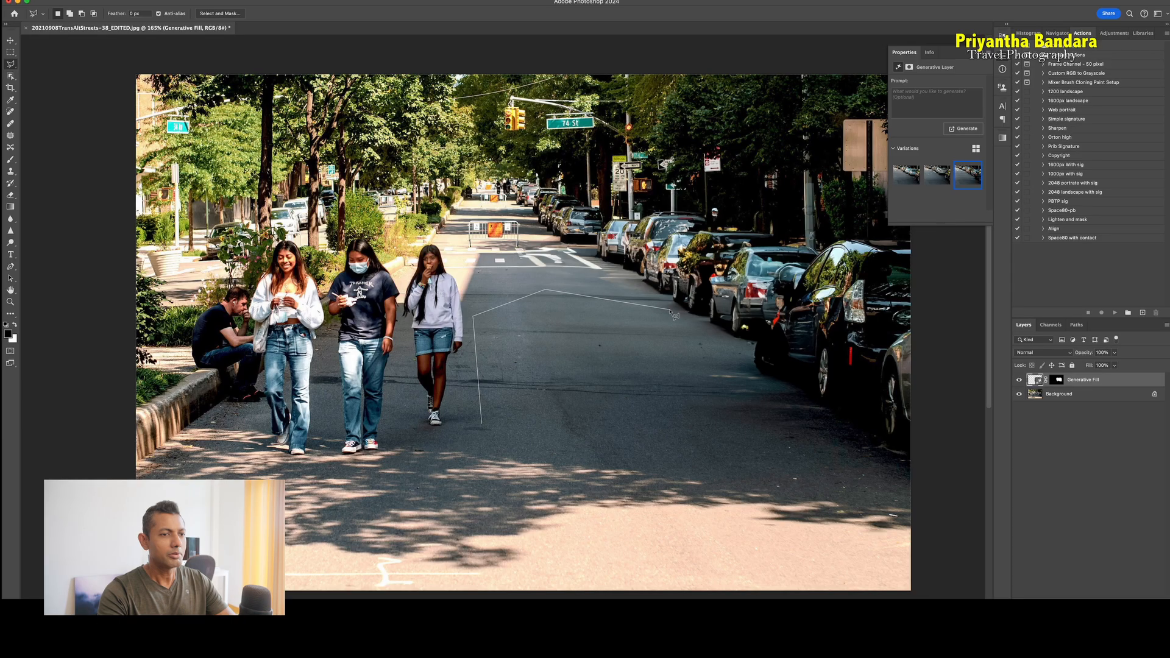
- Outline an area of empty road with the Polygonal Lasso and generate "motor bike" in it with Generative Fill
left_click(671, 310)
left_click(716, 347)
left_click(735, 412)
left_click(699, 452)
left_click(479, 455)
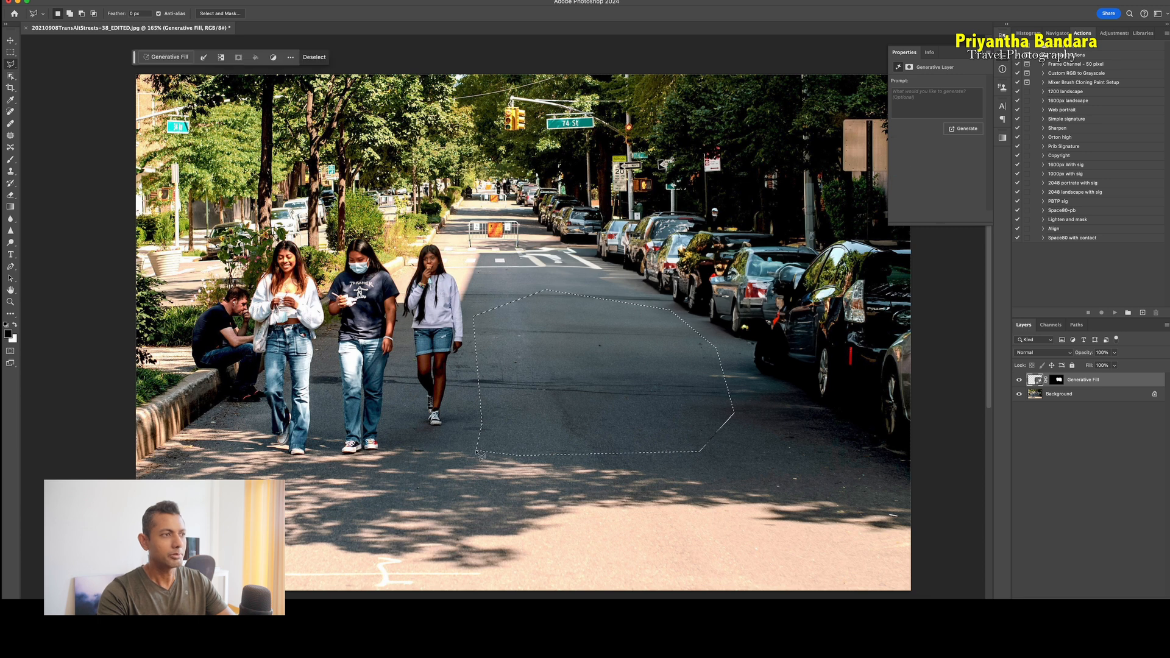
left_click(163, 58)
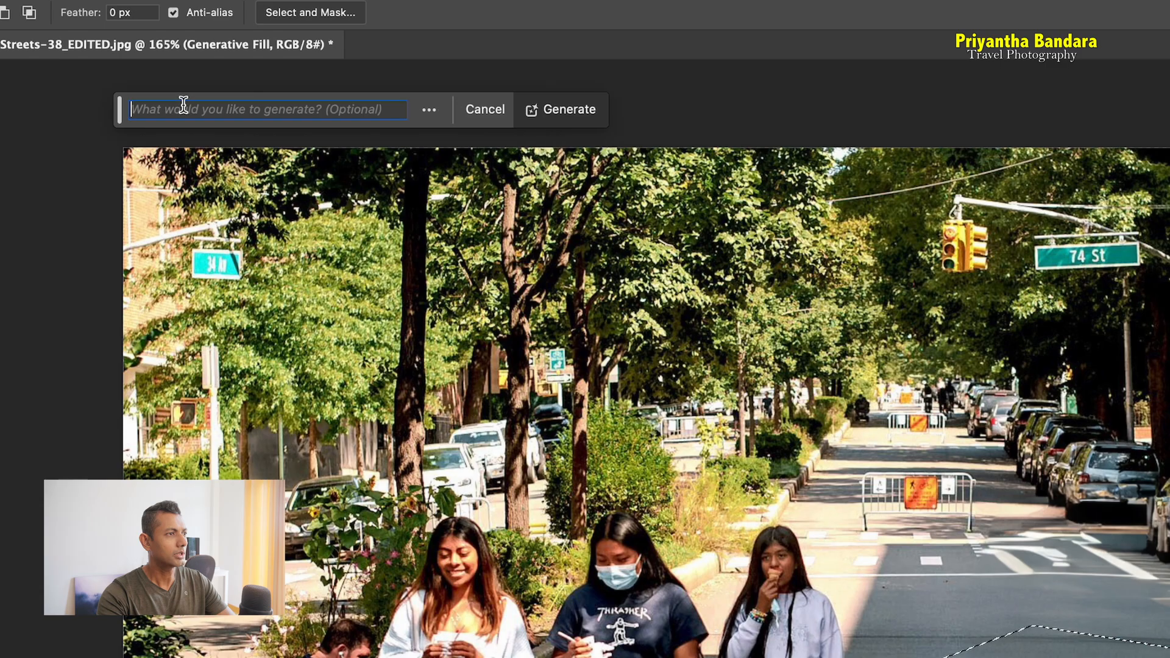
type("motor bike")
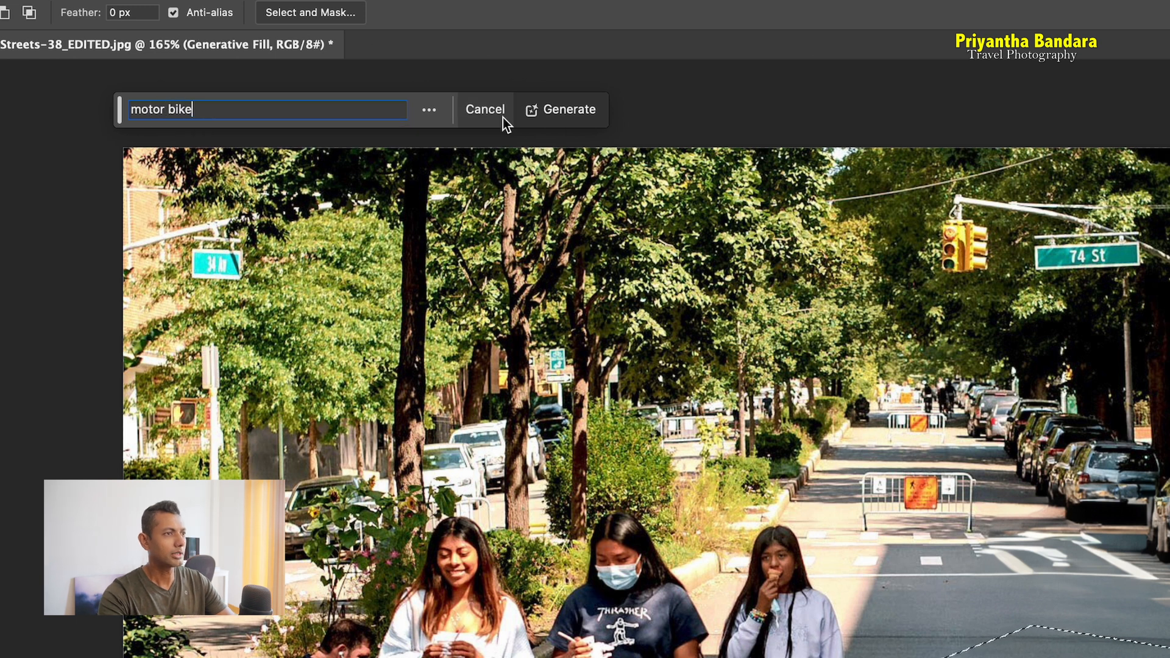
left_click(550, 115)
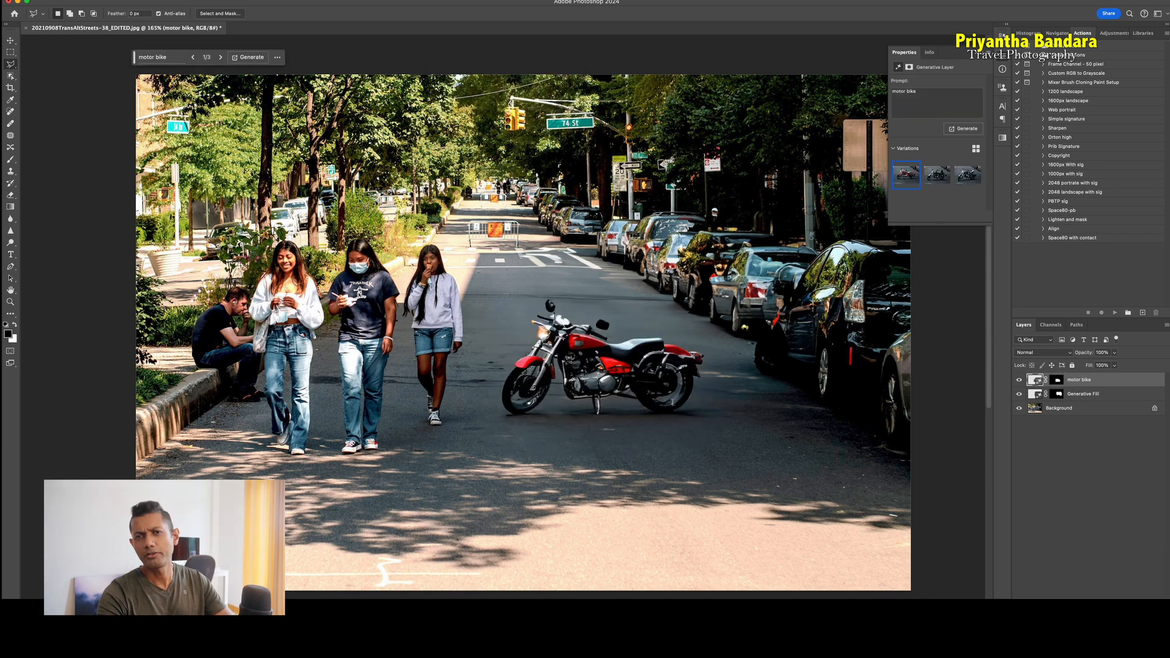
- Compare the three motor bike variations and return to the first one, the red bike
left_click(220, 58)
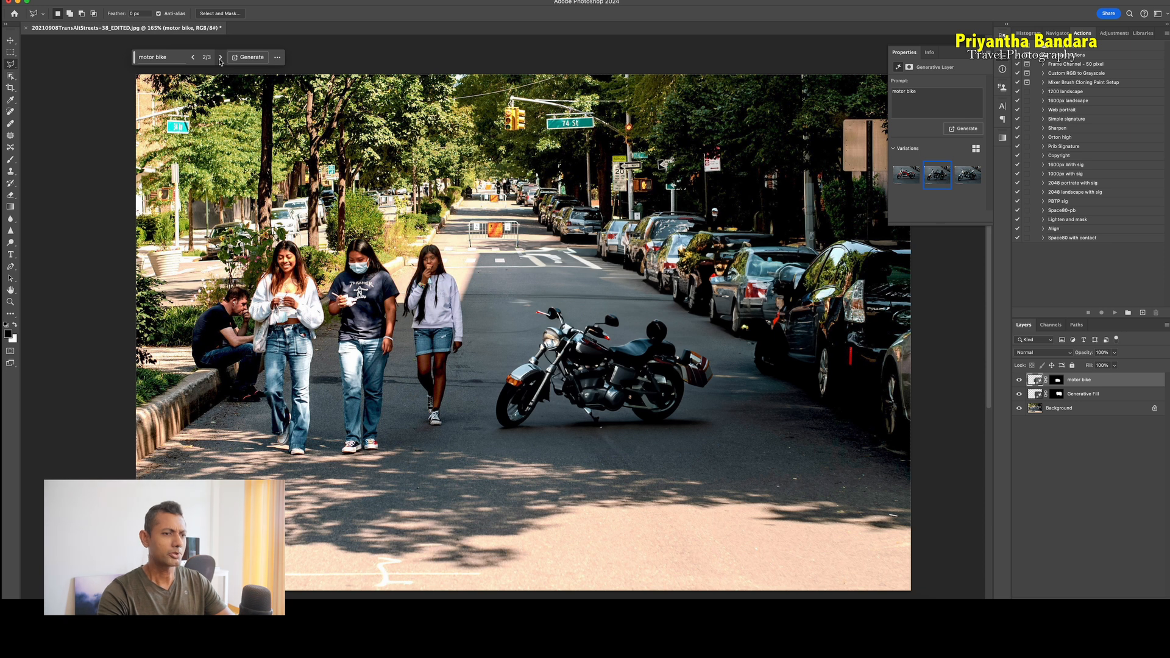
left_click(220, 58)
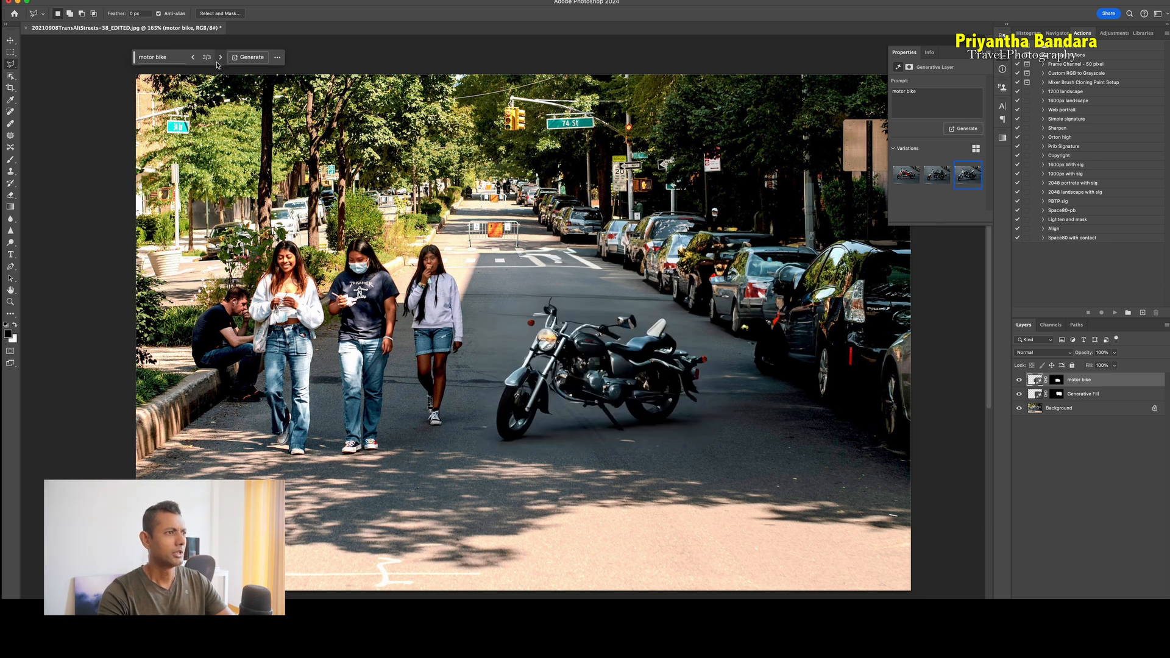
left_click(193, 58)
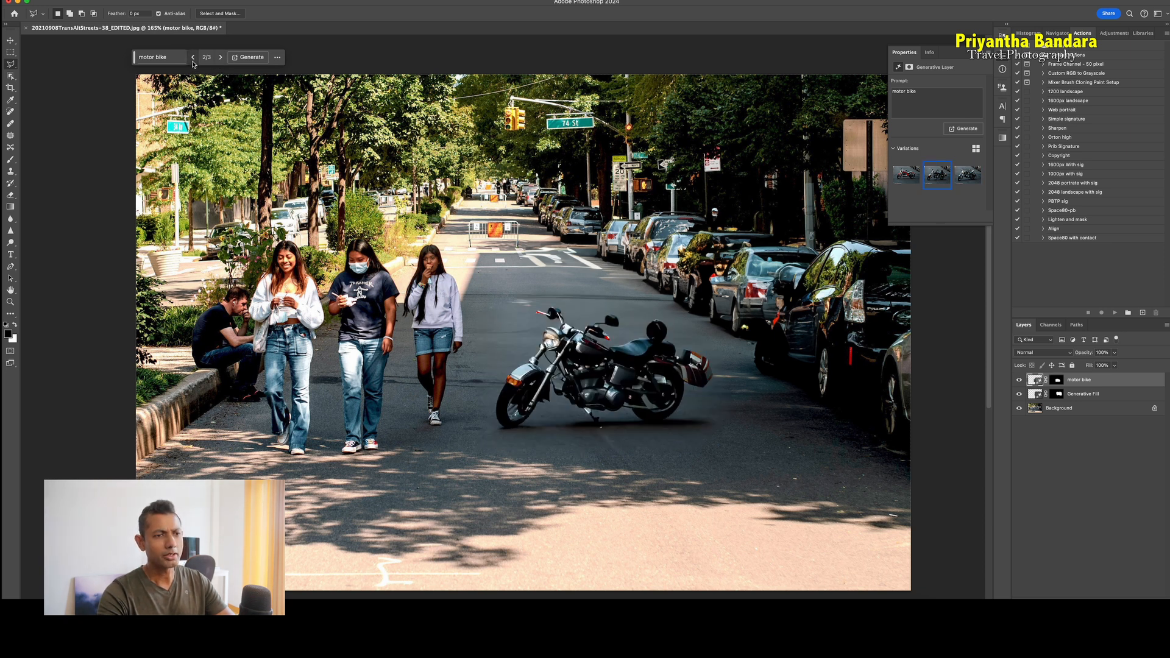
left_click(193, 58)
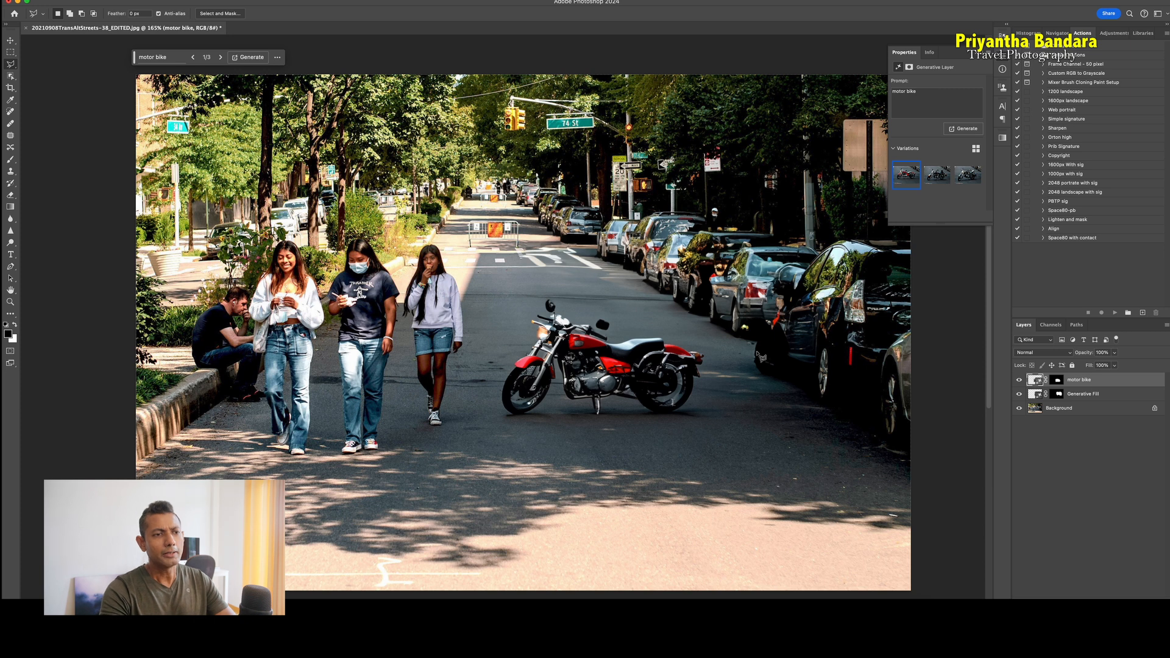
- Compare the photo with and without the motor bike and Generative Fill layers by toggling their visibility
left_click(1019, 381)
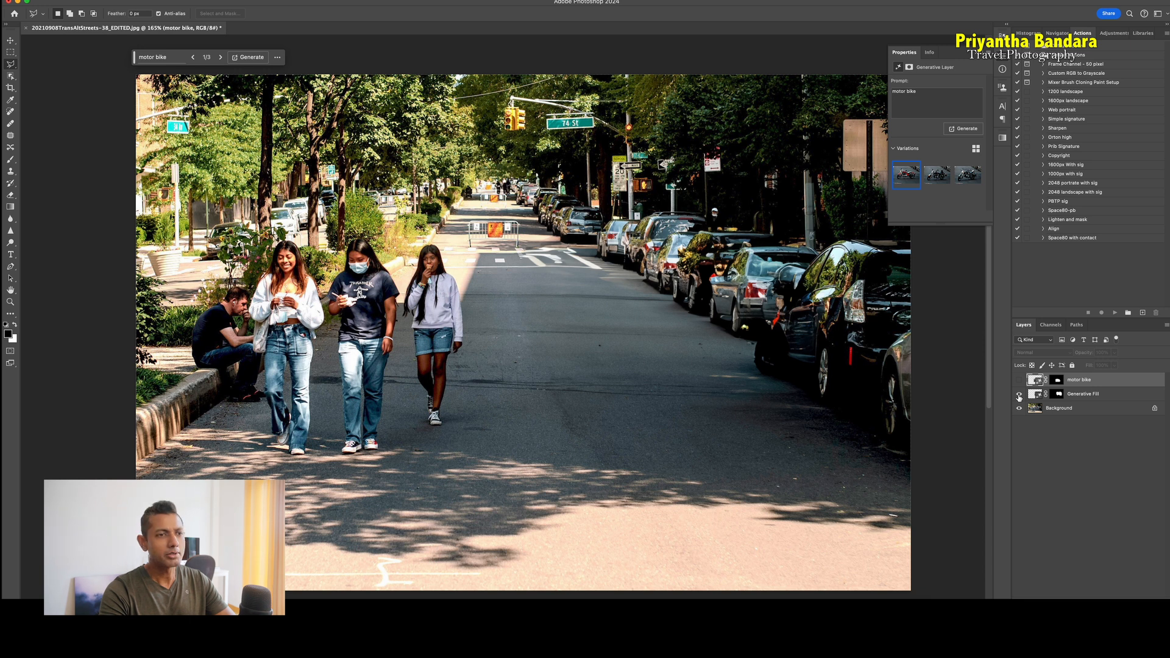
left_click(1020, 395)
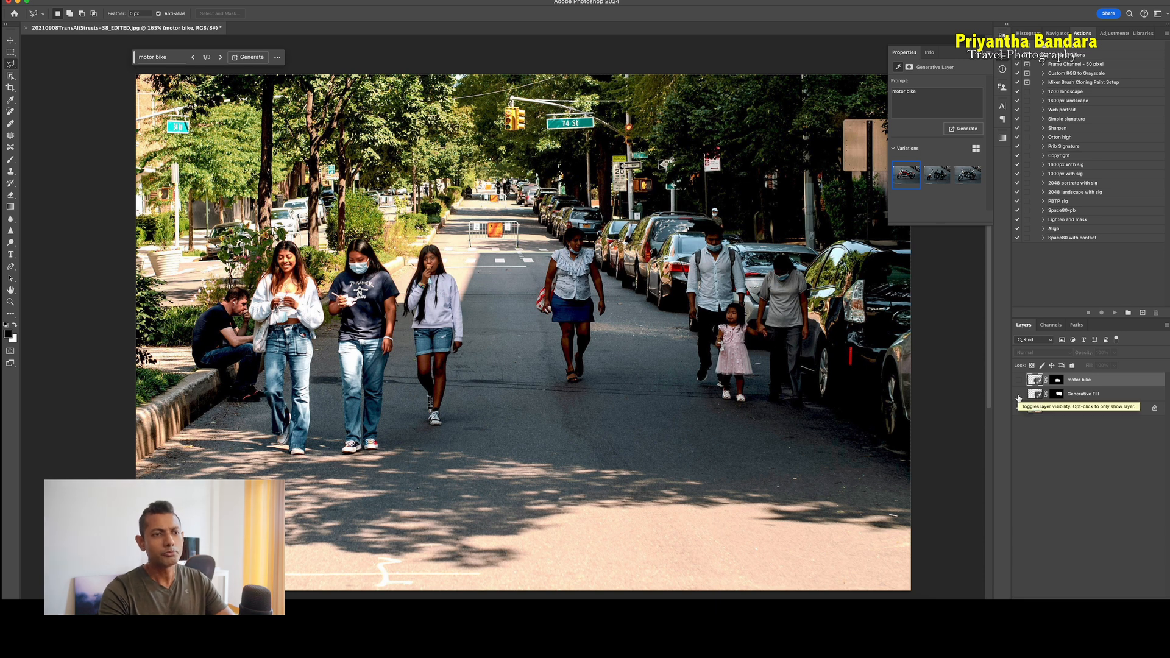
left_click(1019, 396)
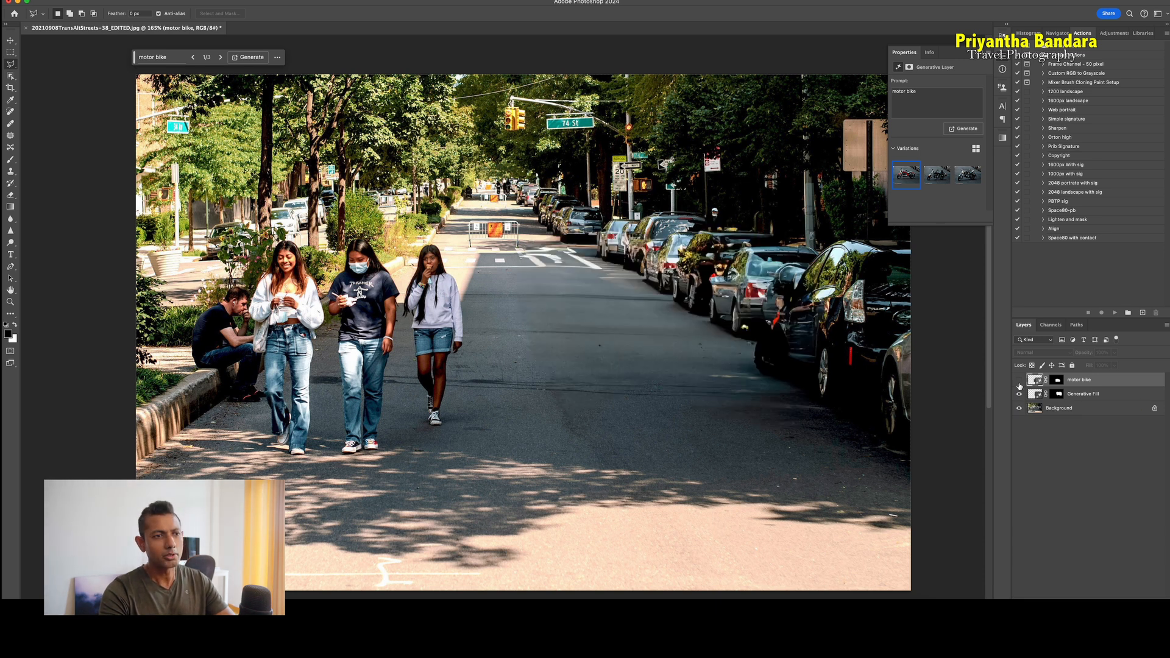
left_click(1019, 380)
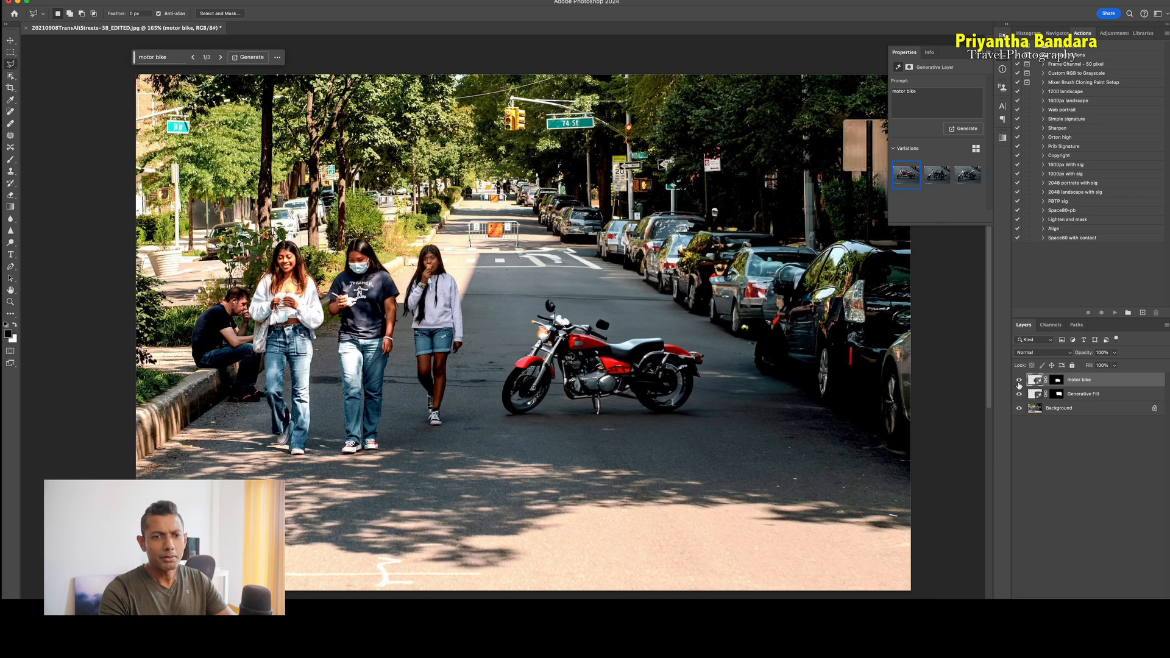
- Hide the motor bike and Generative Fill layers, and mask the Background layer to its automatically selected subjects
left_click(1019, 381)
left_click(1020, 395)
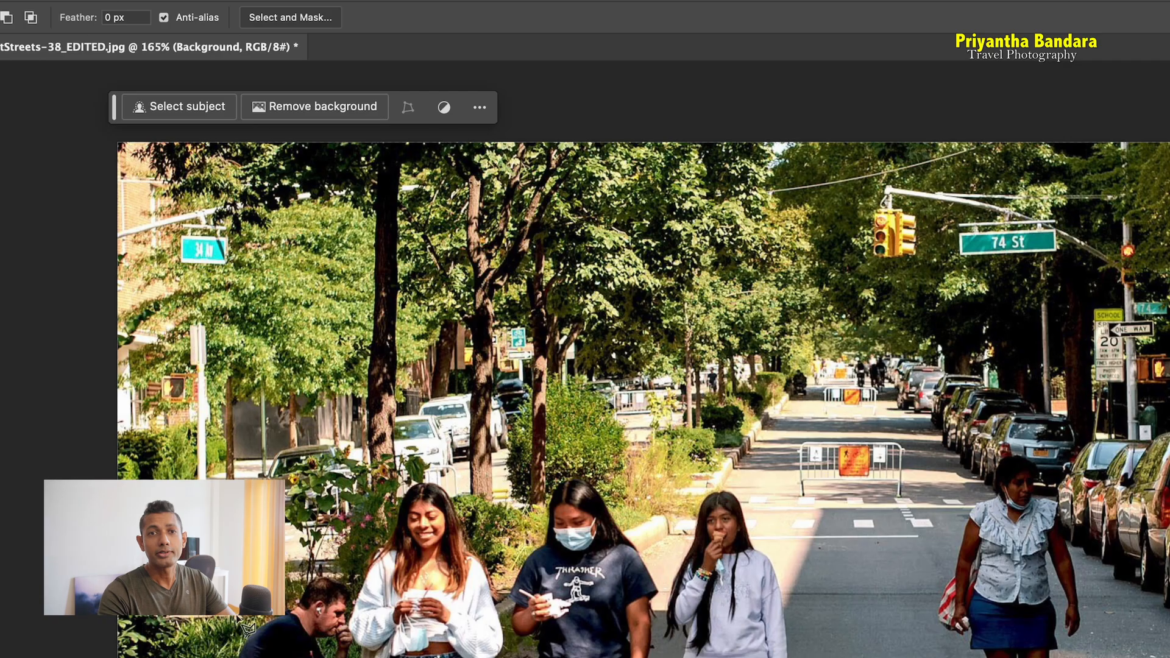
left_click(148, 110)
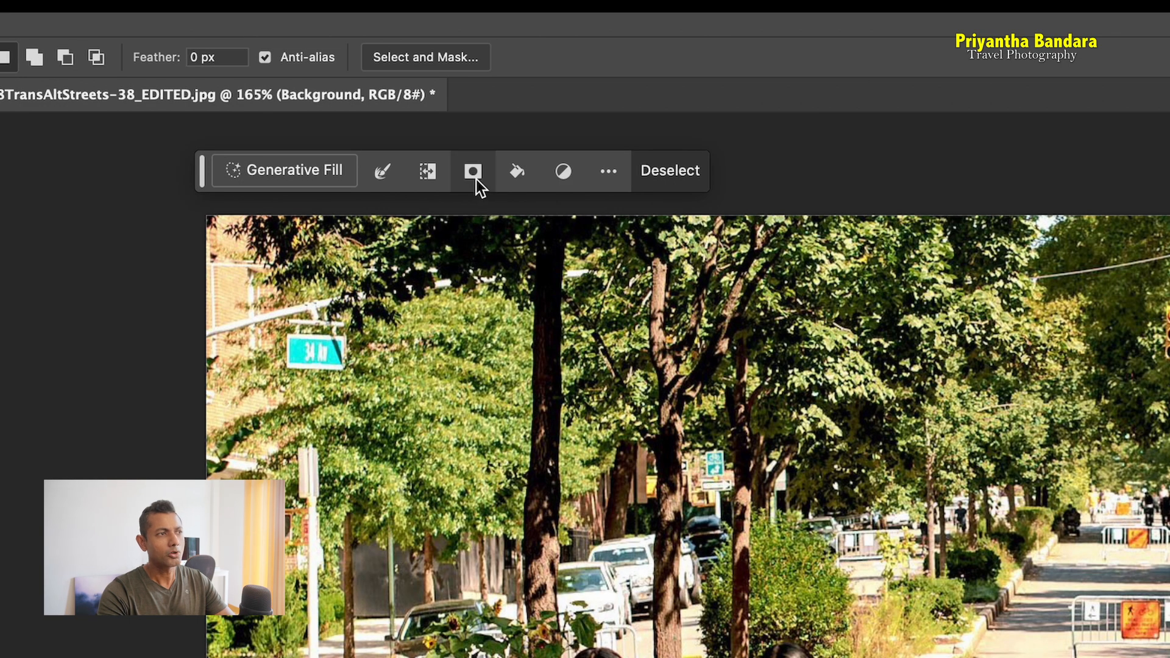
left_click(476, 179)
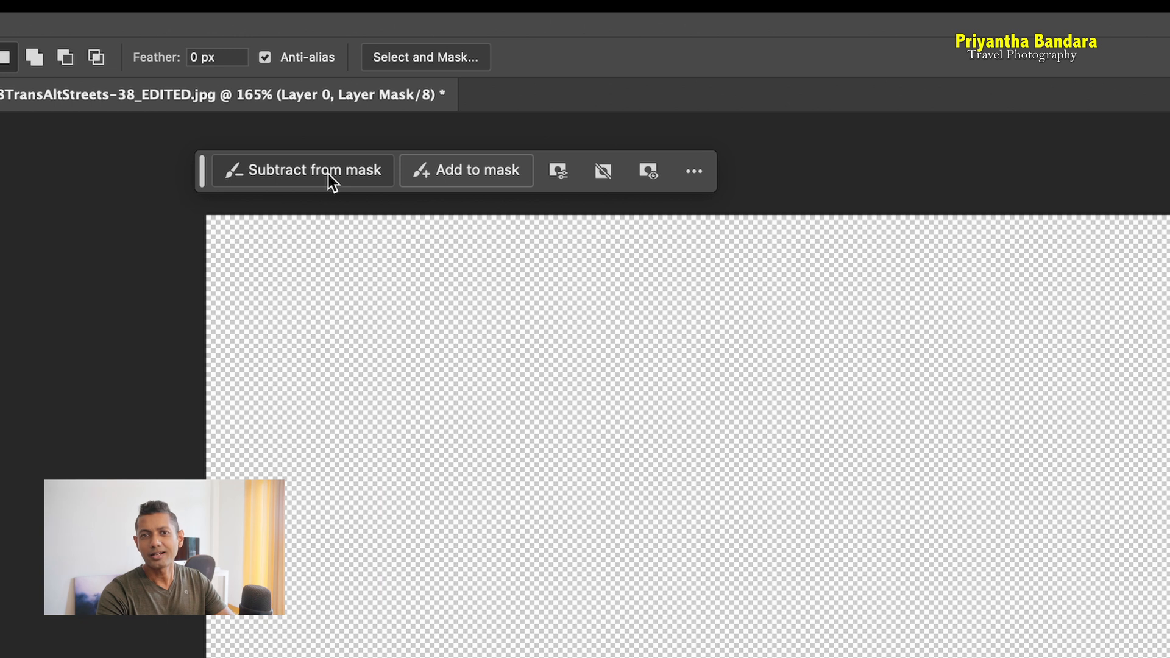
- Add the missing tops of the heads of the masked girl and the smiling girl back to the layer mask
left_click(492, 178)
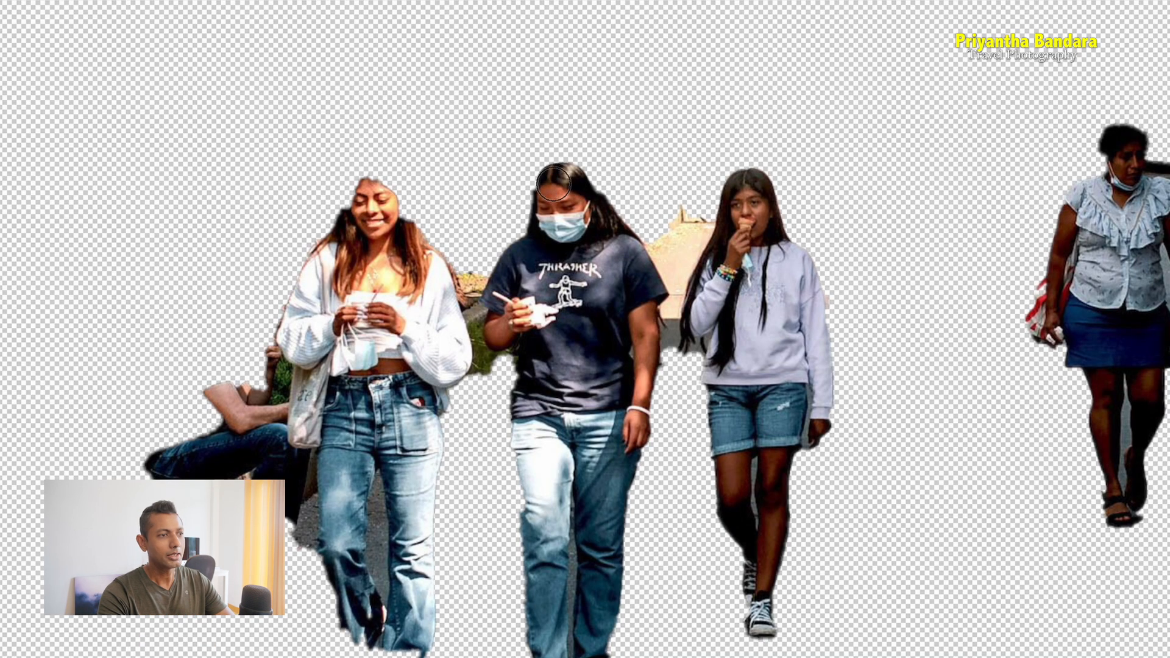
mouse_move(585, 186)
left_mouse_down()
mouse_move(574, 163)
mouse_move(566, 176)
left_mouse_up()
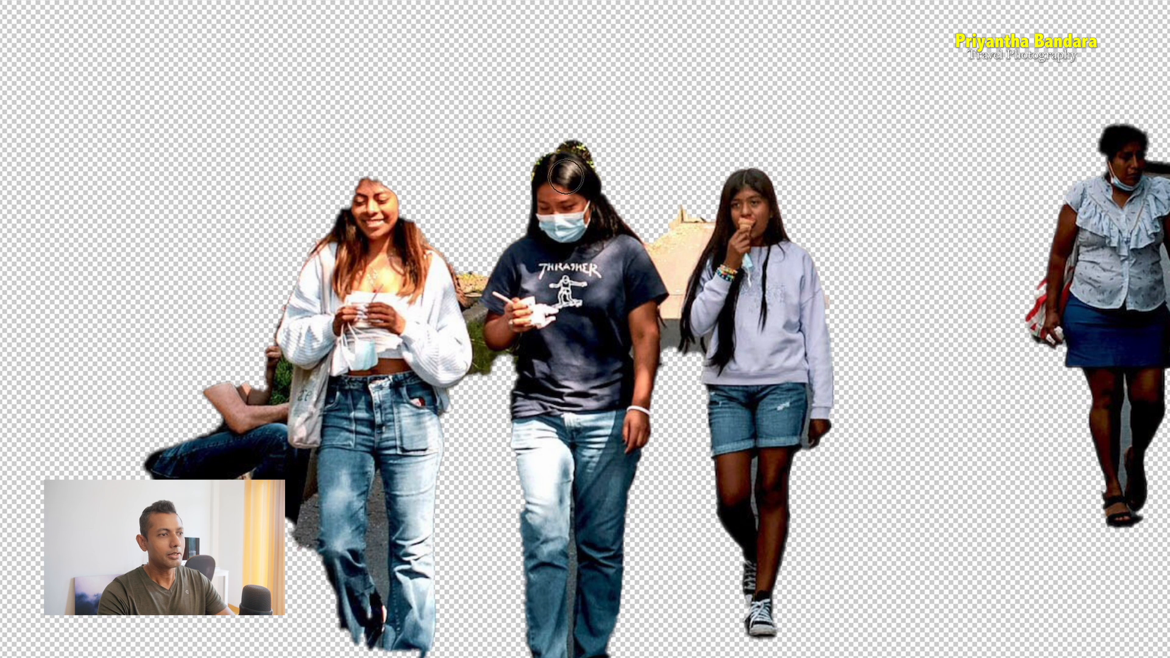
mouse_move(378, 227)
left_mouse_down()
mouse_move(379, 185)
mouse_move(361, 209)
mouse_move(371, 180)
mouse_move(390, 225)
mouse_move(383, 180)
mouse_move(370, 173)
mouse_move(355, 199)
left_mouse_up()
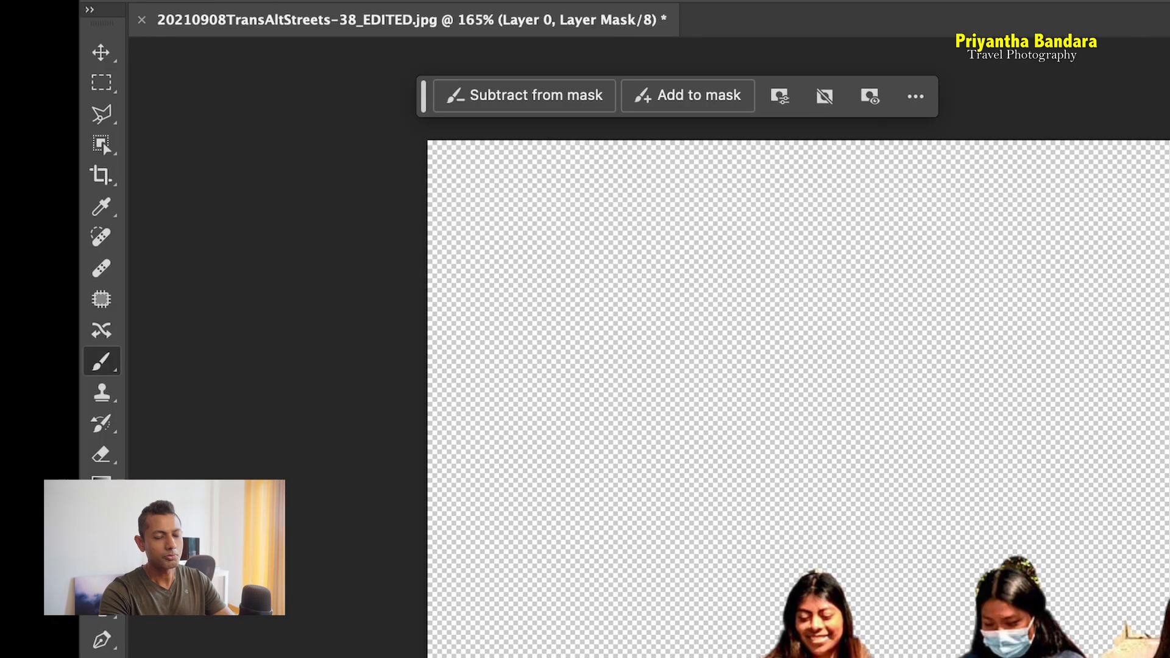
- Brush the leftover foliage above the hair of the masked girl and the smiling girl out of the layer mask
key("super+equal")
key("super+equal")
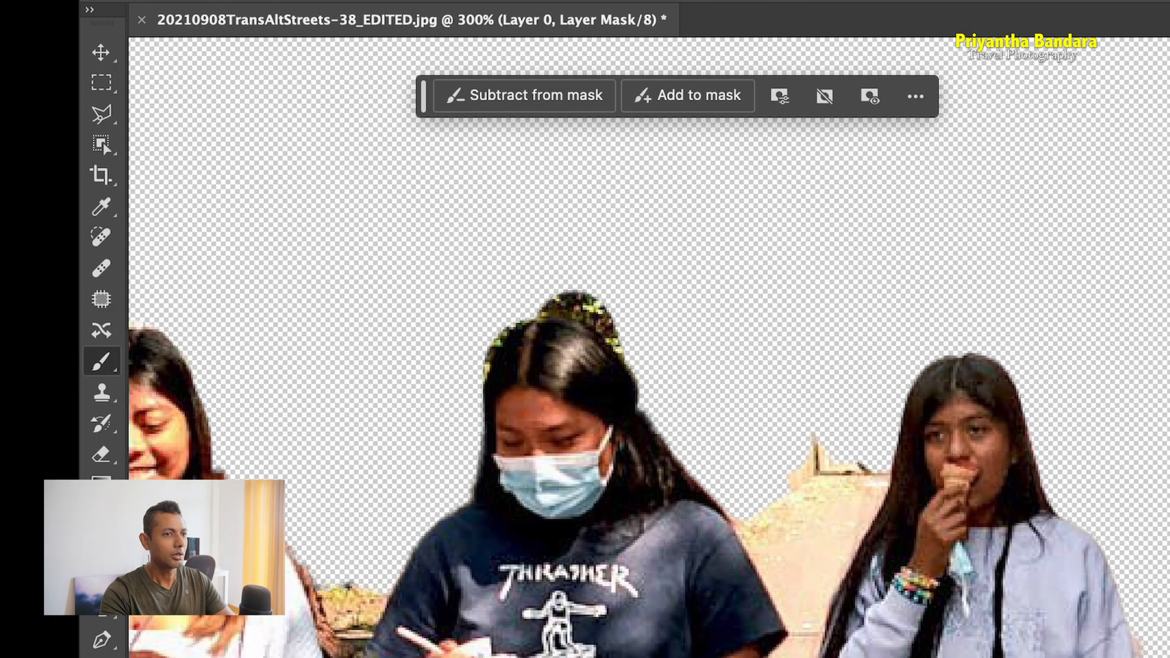
key("super+equal")
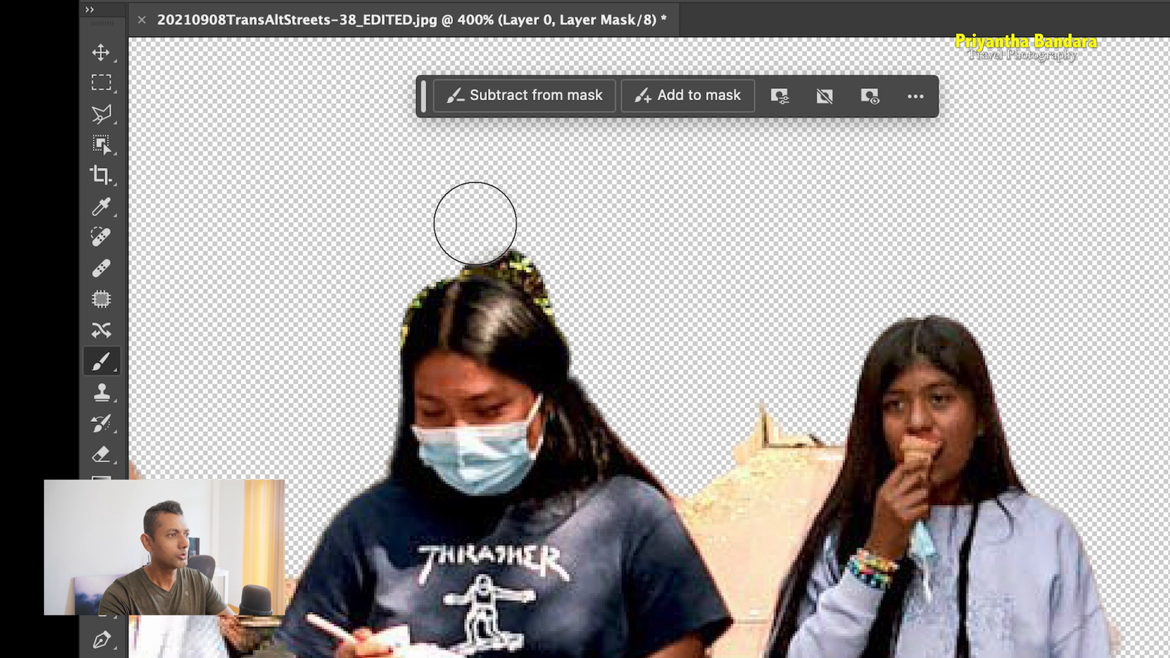
scroll(520, 366, "left", 5)
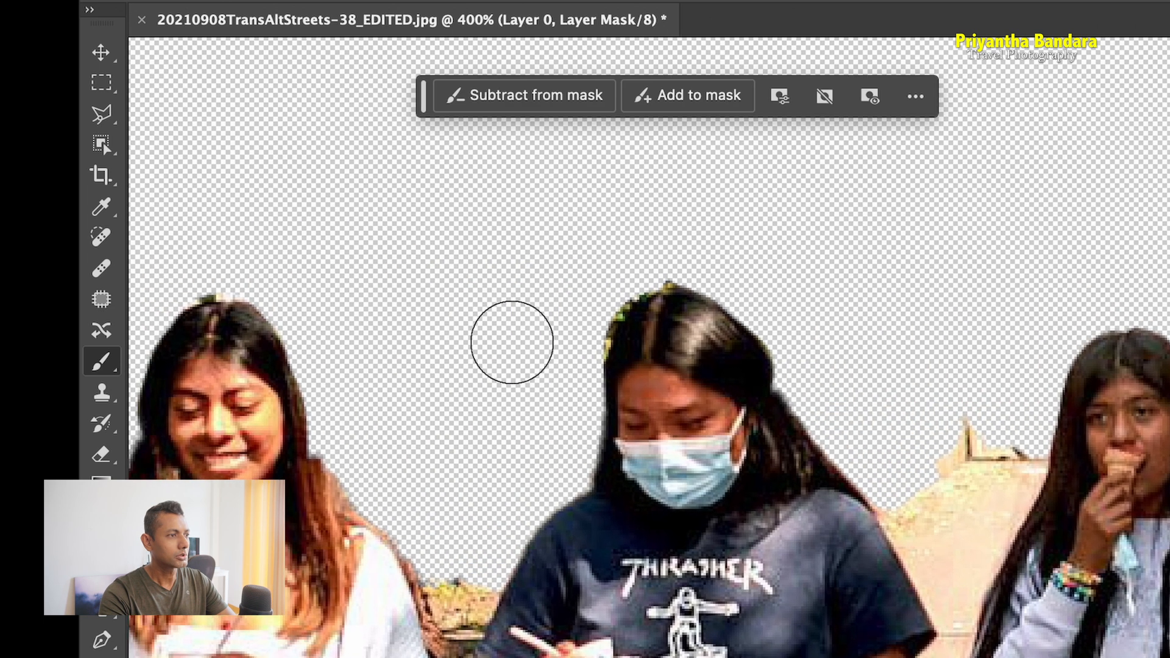
mouse_move(564, 353)
left_mouse_down()
mouse_move(593, 287)
mouse_move(687, 251)
mouse_move(738, 259)
left_mouse_up()
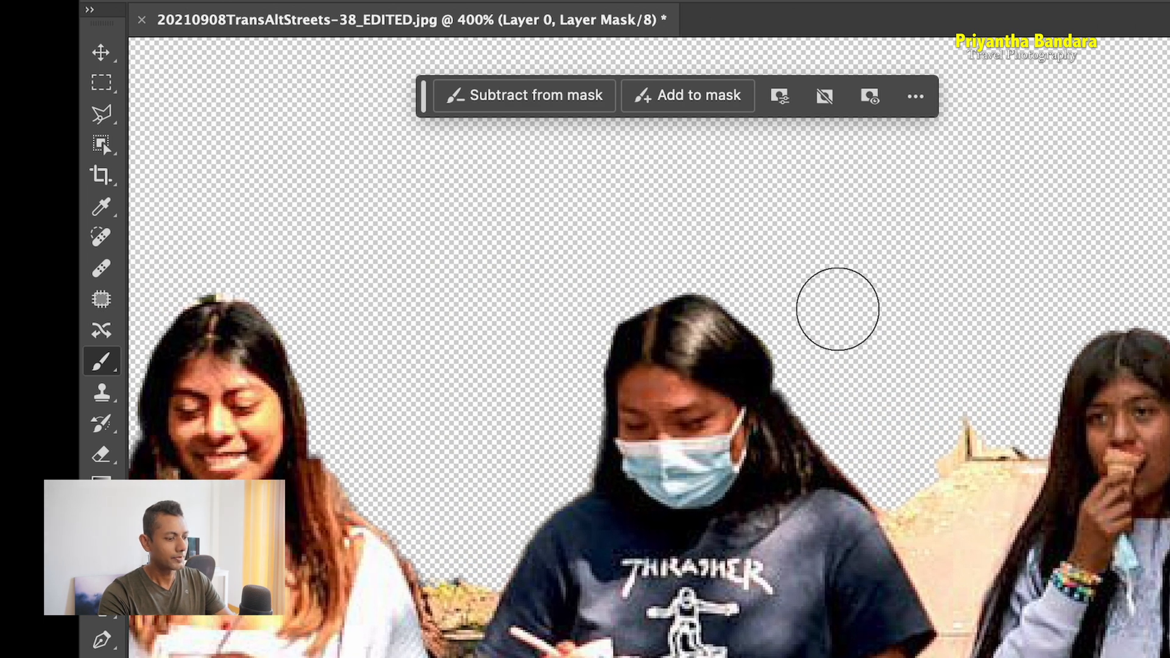
scroll(838, 309, "left", 10)
scroll(838, 309, "up", 2)
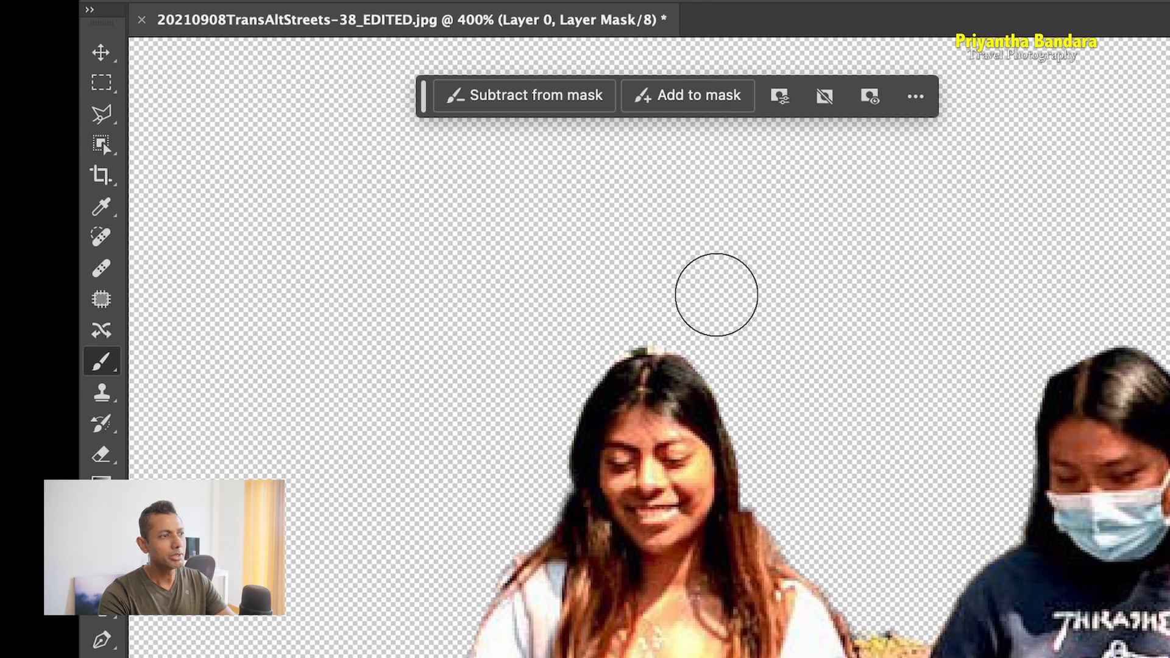
left_click_drag(677, 319, 629, 311)
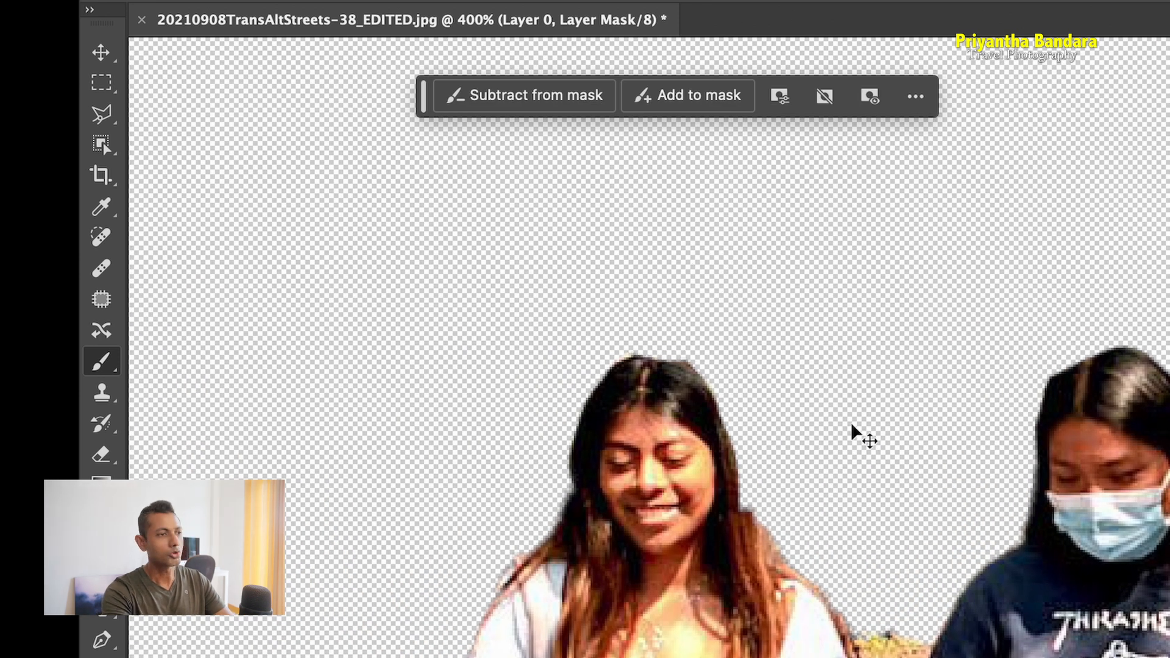
key("super+minus")
key("super+minus")
key("super+minus")
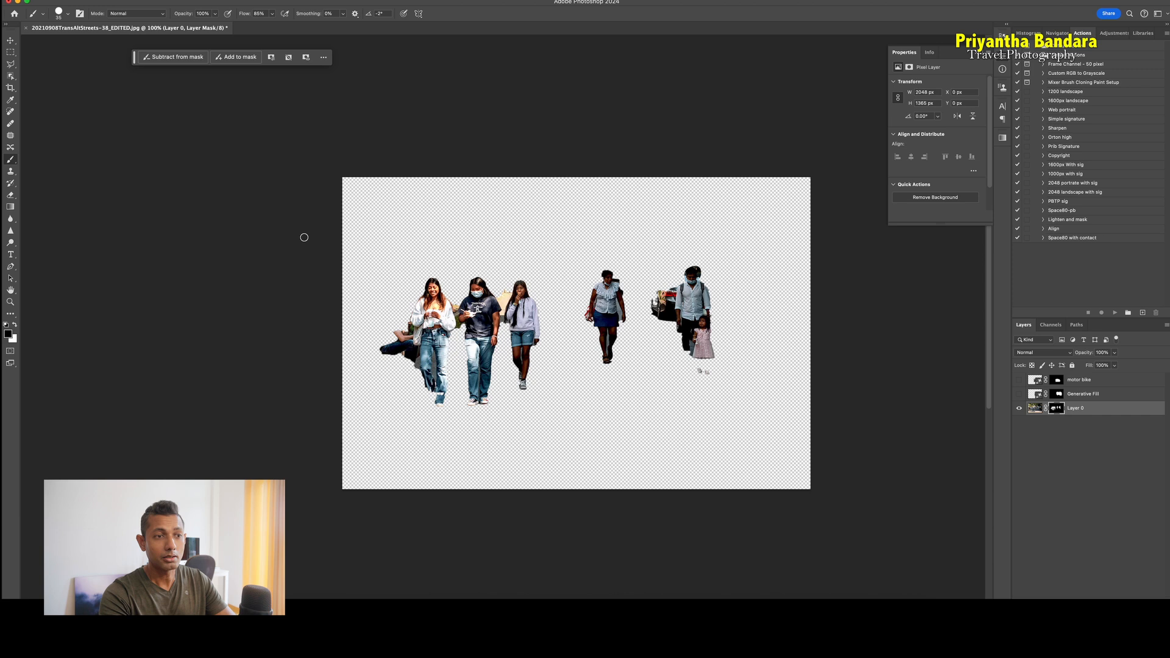
key("super+plus")
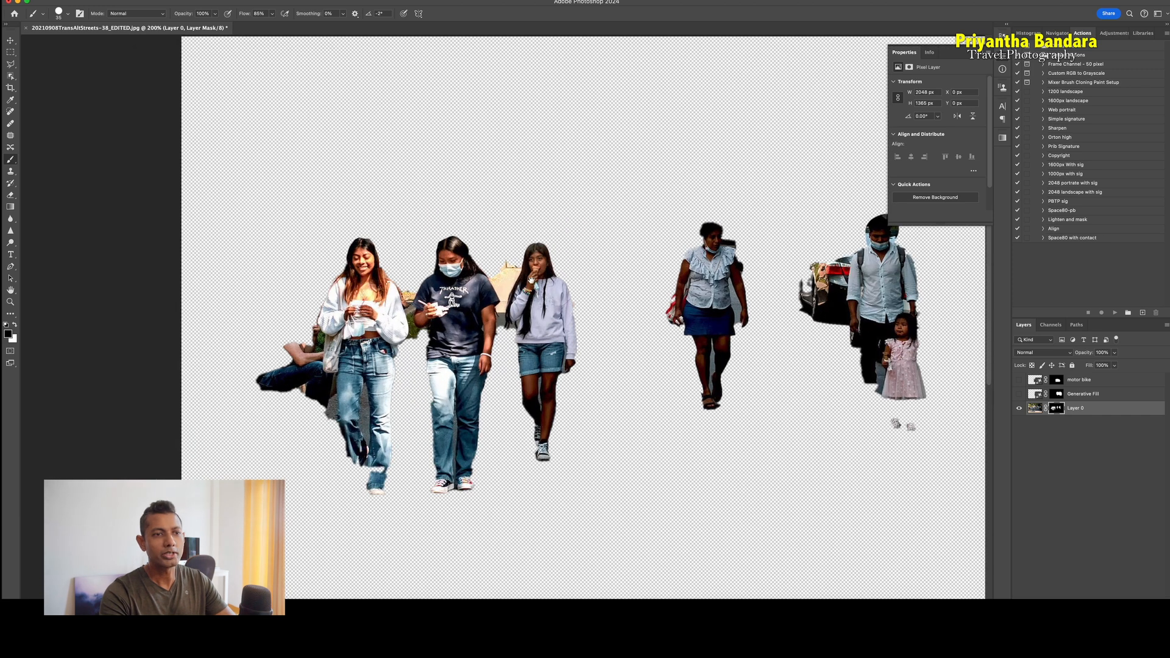
- Extend the canvas upward above the trees, fill the added area with Generative Expand without a prompt, and browse the generated variations
key("super+minus")
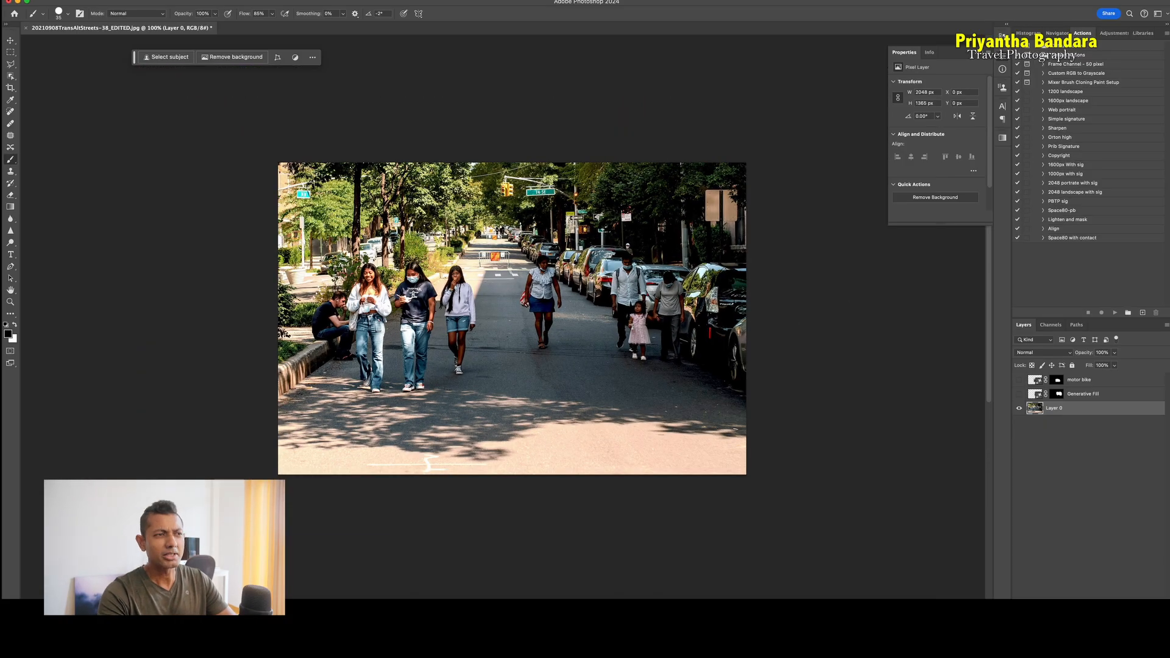
key("c")
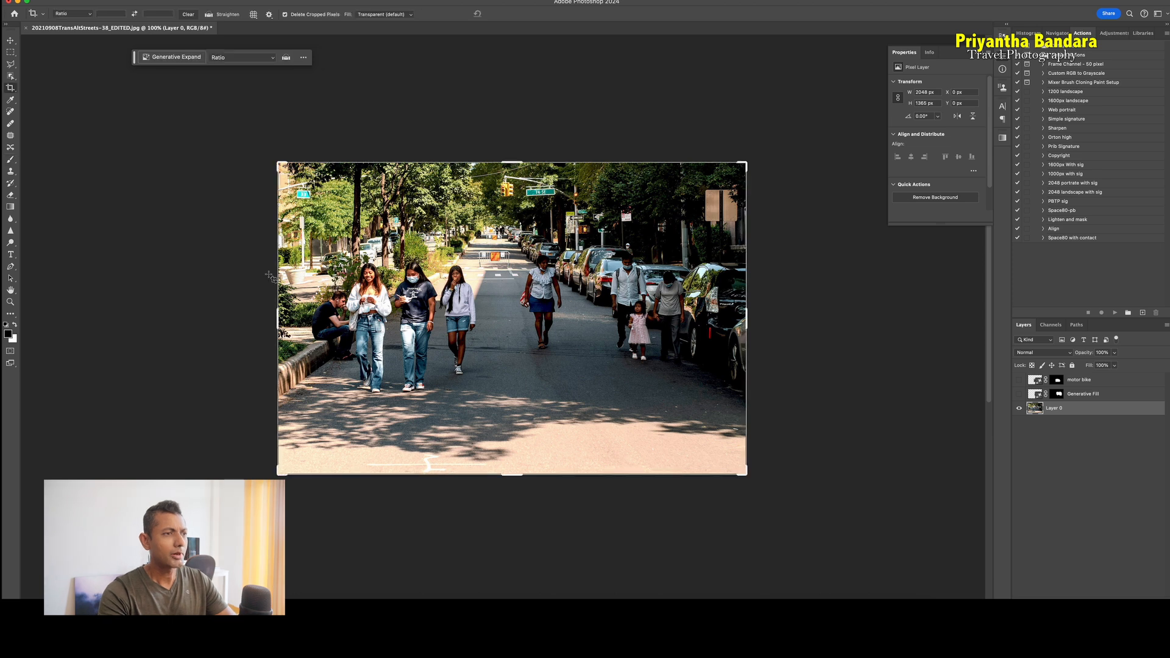
left_click_drag(279, 161, 280, 118)
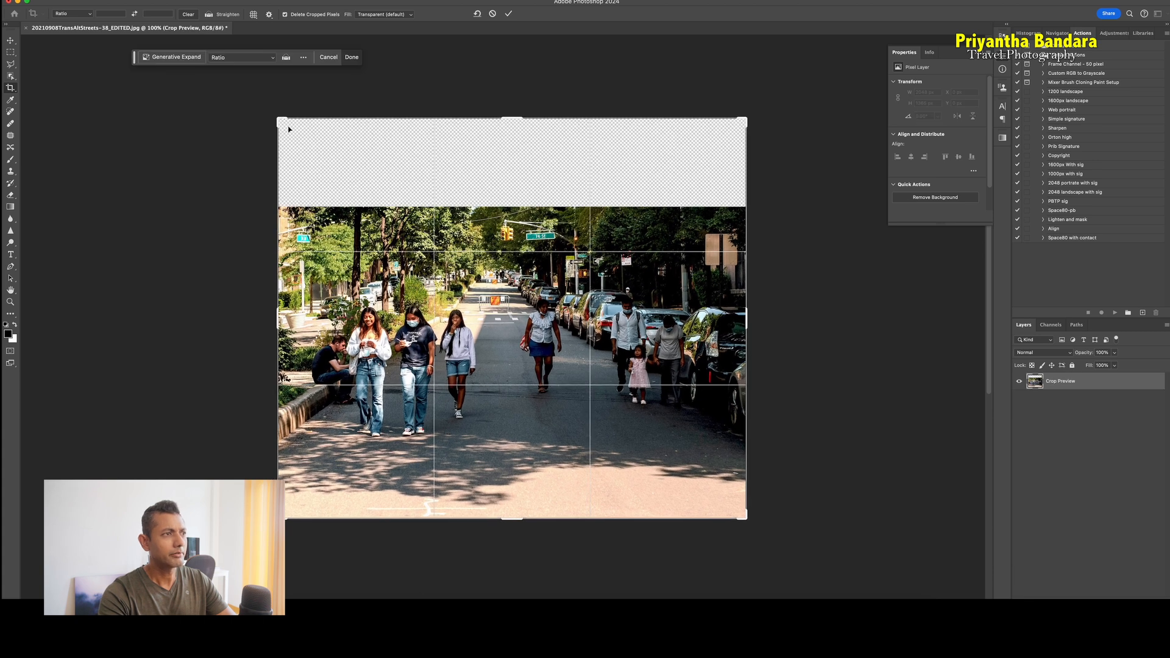
left_click(170, 57)
left_click(334, 57)
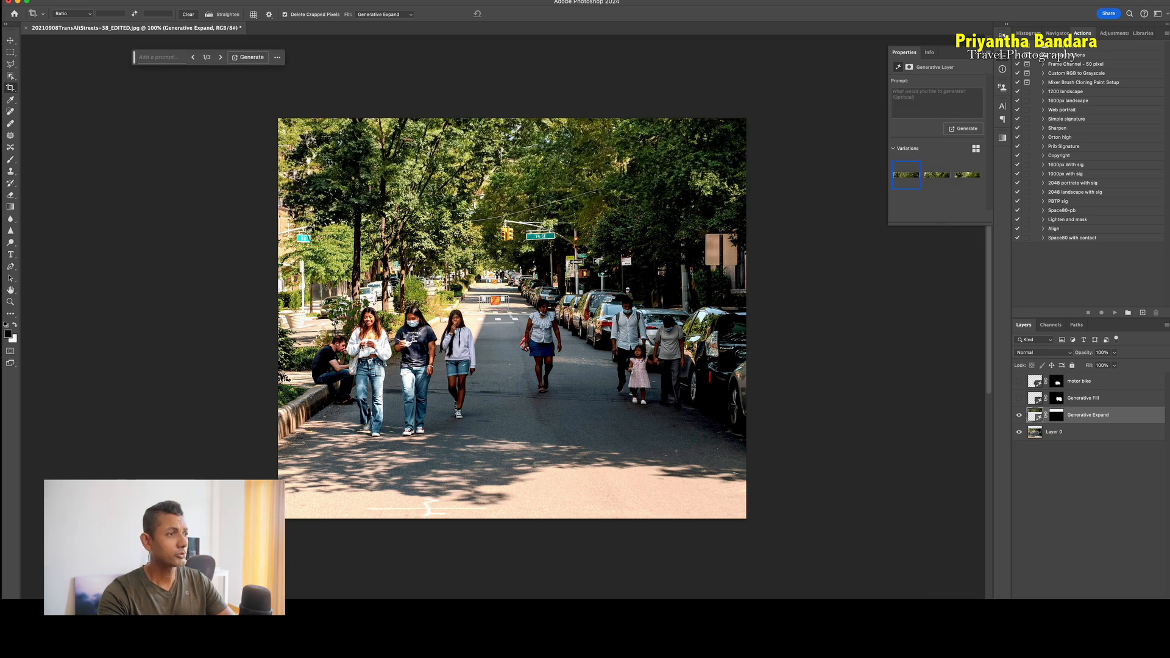
left_click(219, 59)
left_click(219, 58)
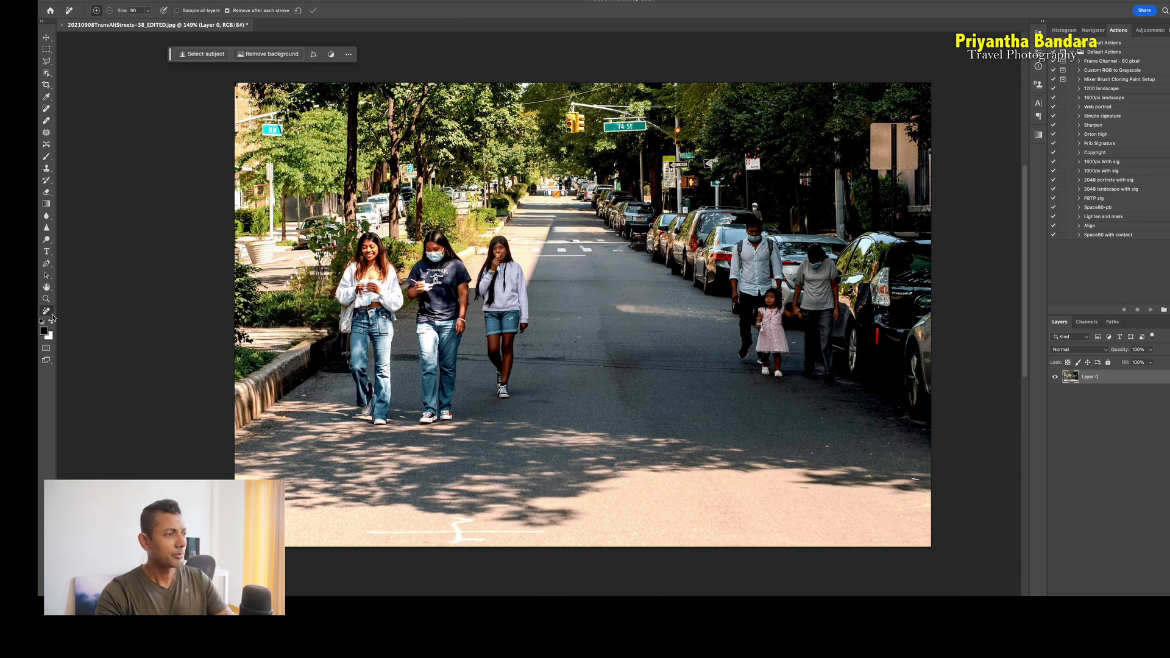
- Erase the barricade with the orange sign from the middle of the road using the Remove tool
left_click(50, 313)
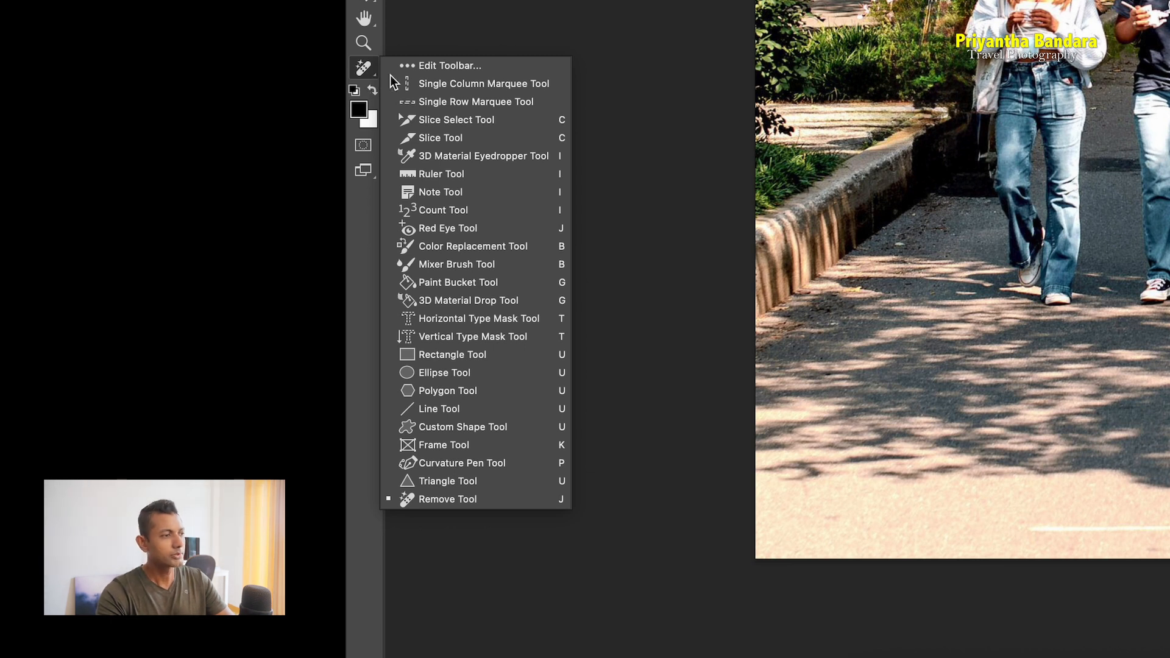
left_click(455, 501)
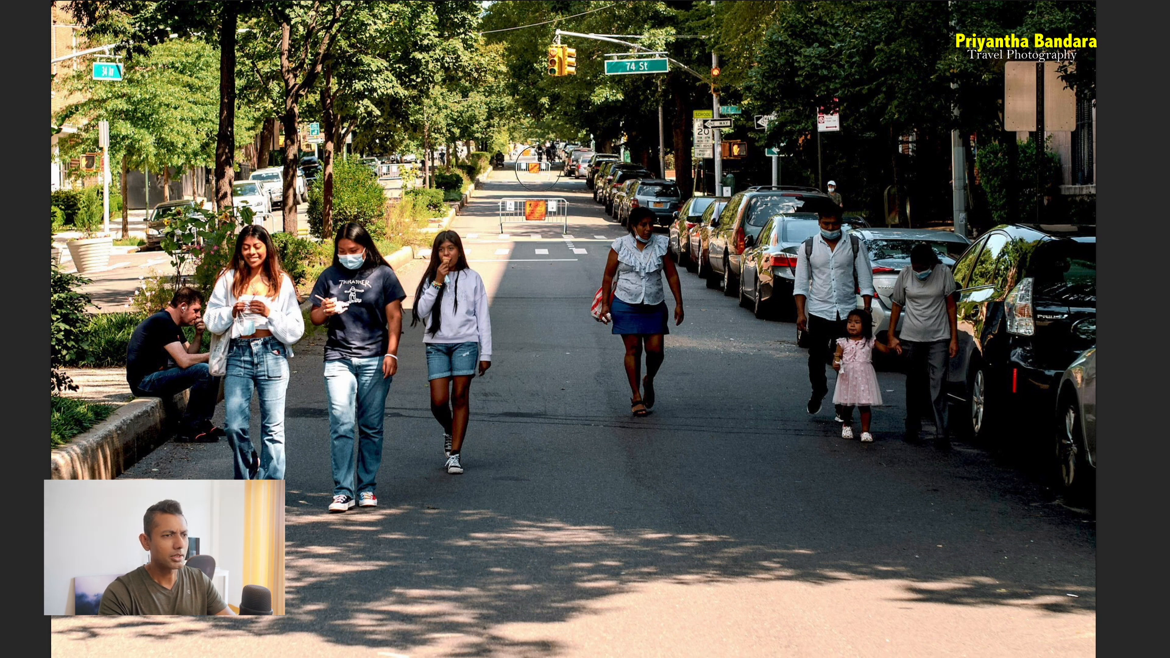
mouse_move(561, 227)
left_mouse_down()
mouse_move(552, 212)
mouse_move(507, 213)
mouse_move(546, 237)
left_mouse_up()
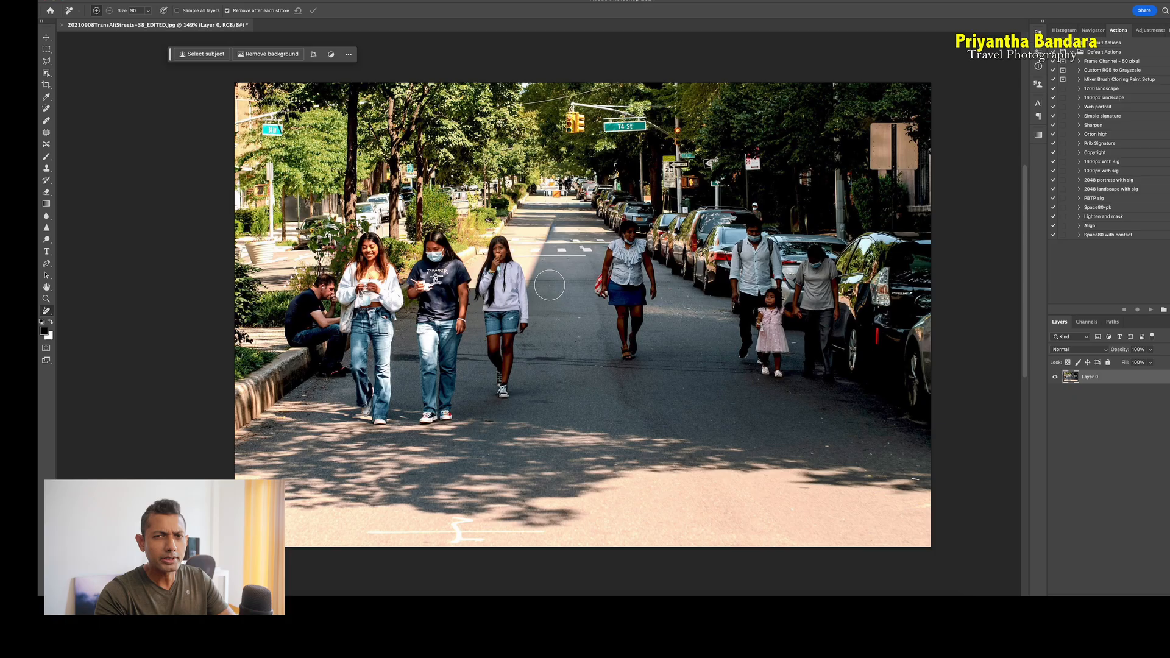
- Brush over the woman in the blue skirt walking alone on the road to remove her
mouse_move(626, 281)
left_mouse_down()
mouse_move(603, 254)
mouse_move(602, 281)
mouse_move(623, 257)
left_mouse_up()
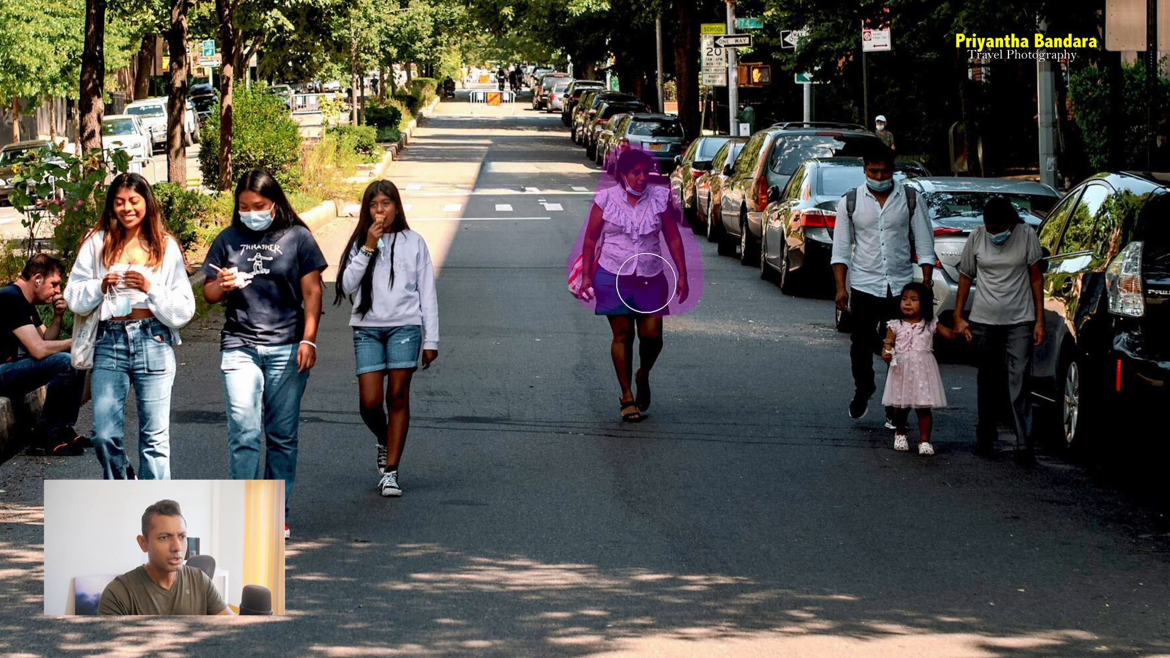